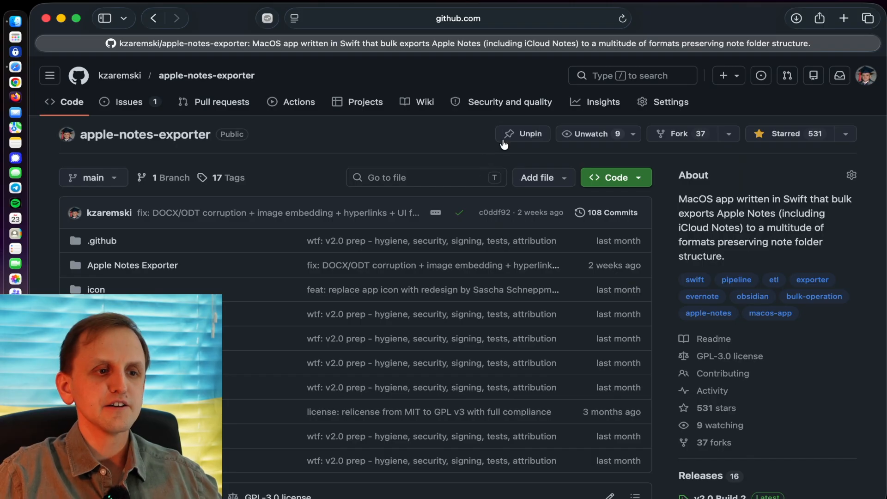
Open the latest release, v2.0 Build 2, of the apple-notes-exporter repository and download AppleNotesExporter_v2.0-2.zip.
scroll(786, 301, down, 5)
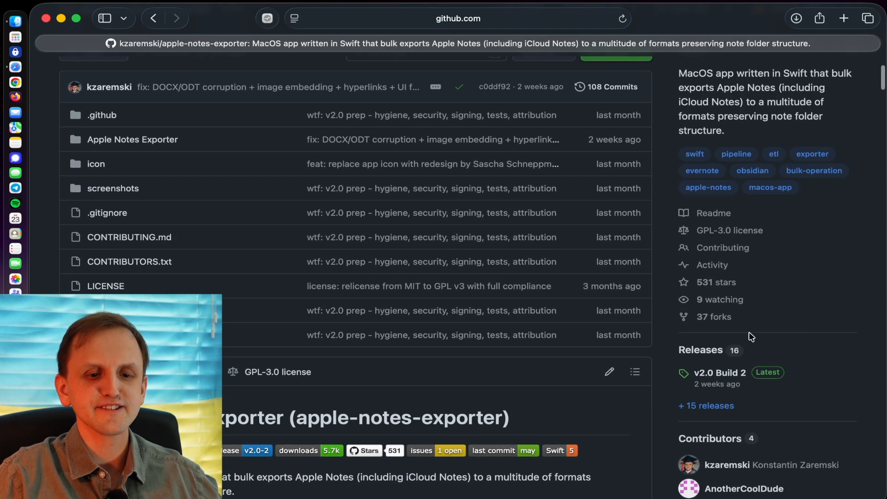
scroll(788, 332, down, 1)
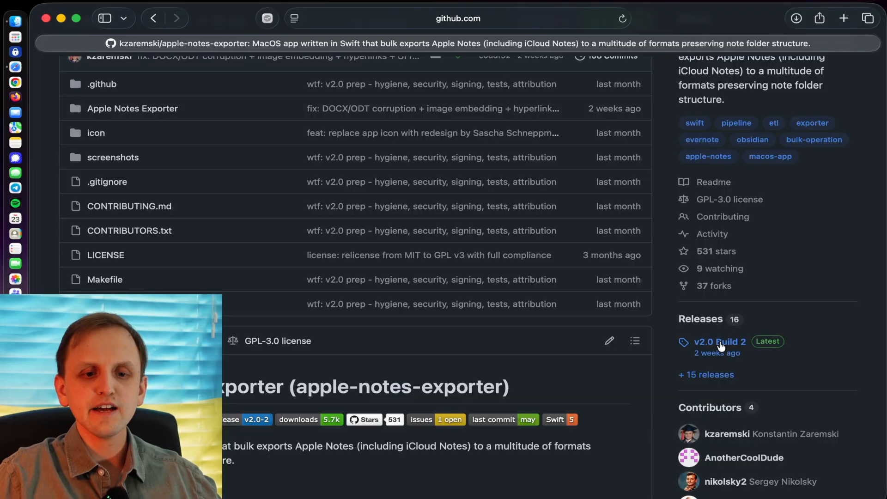
click(720, 342)
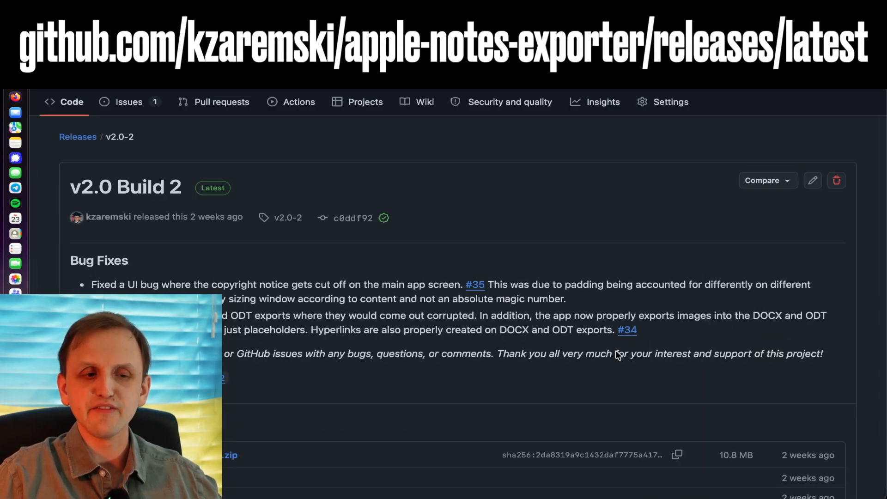
scroll(572, 363, down, 2)
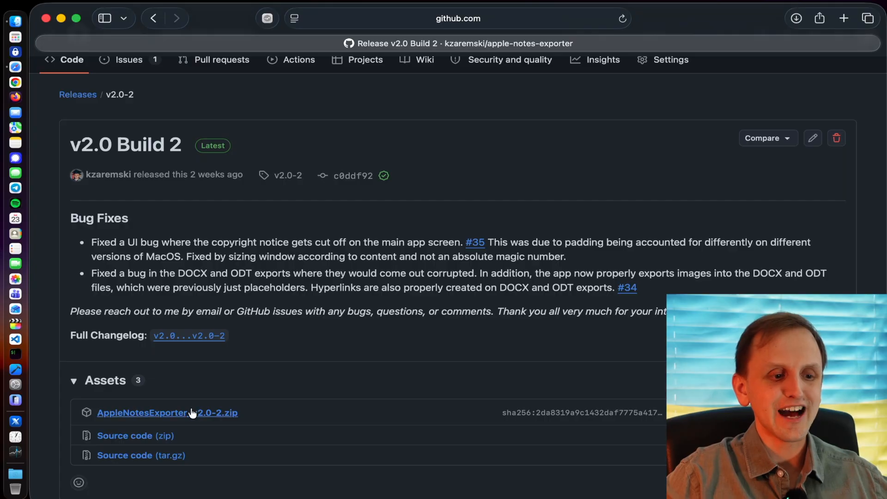
click(192, 413)
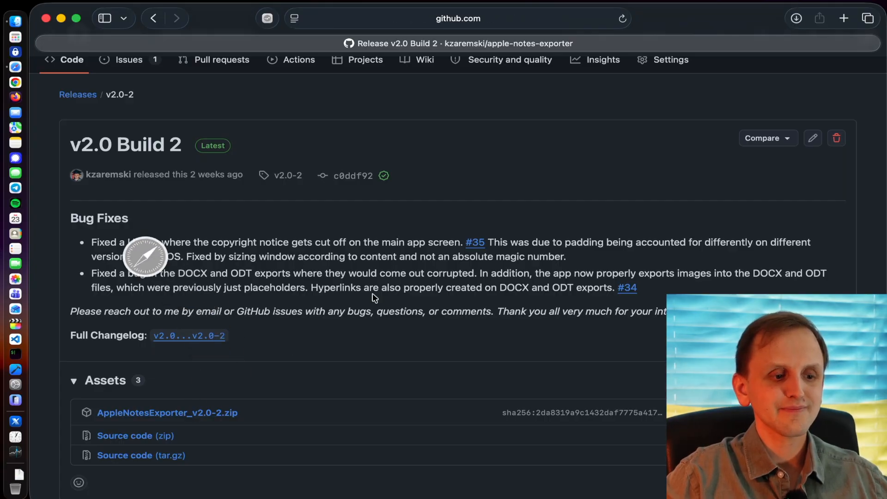
Extract the downloaded AppleNotesExporter_v2.0-2.zip and select Apple Notes Exporter.app in the Downloads folder in Finder.
click(15, 474)
click(100, 436)
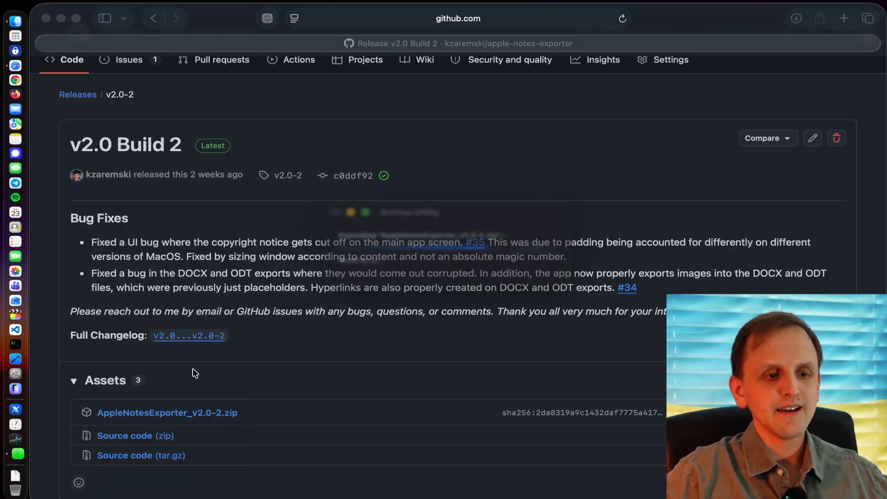
drag(566, 18, 438, 94)
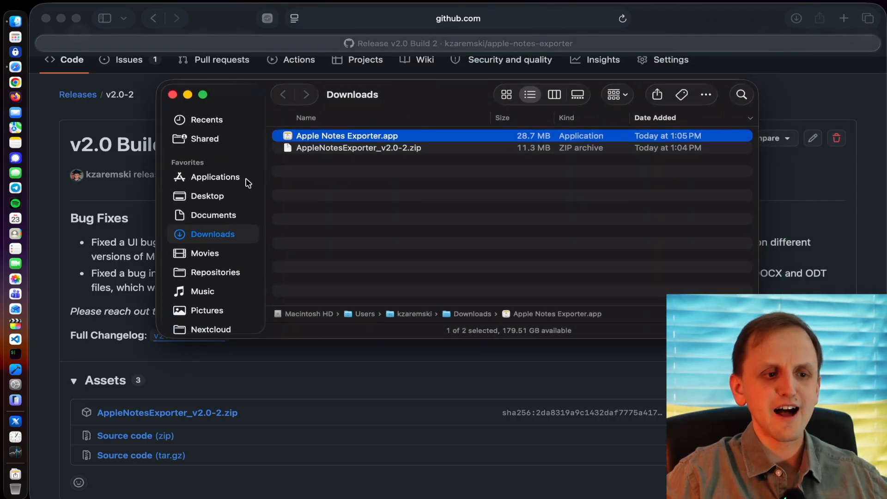
scroll(249, 183, down, 2)
scroll(231, 187, up, 2)
drag(372, 134, 409, 131)
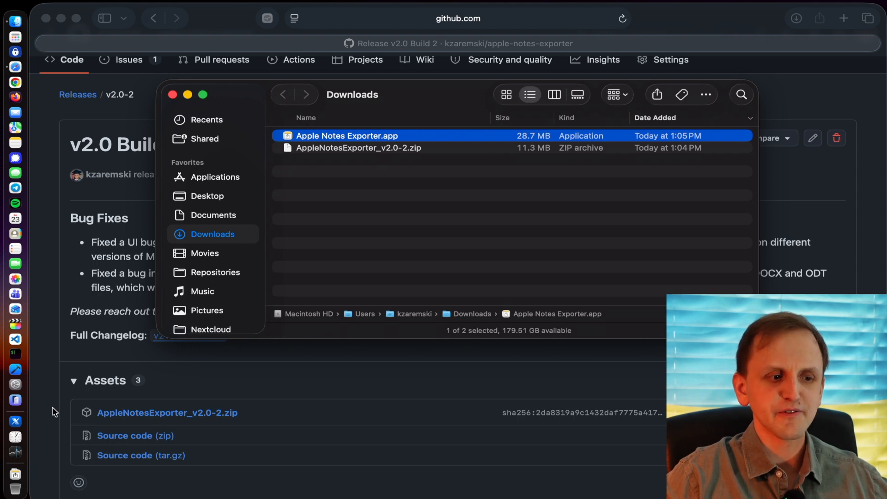
Switch to System Settings and look up the allowed application sources in the Security section of Privacy & Security.
click(17, 383)
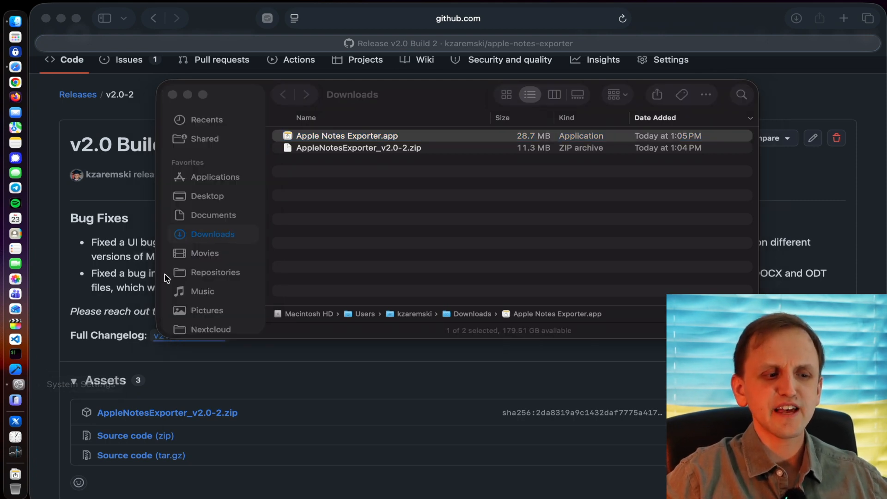
scroll(291, 353, down, 5)
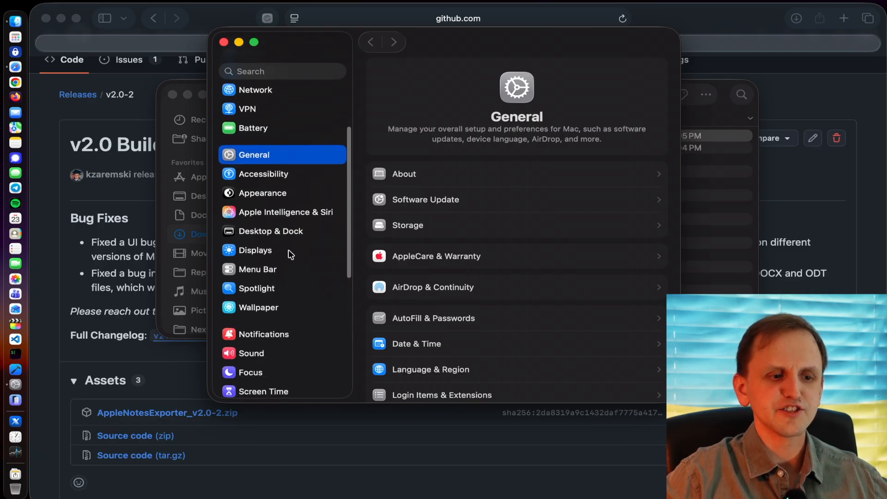
scroll(290, 254, down, 3)
click(292, 334)
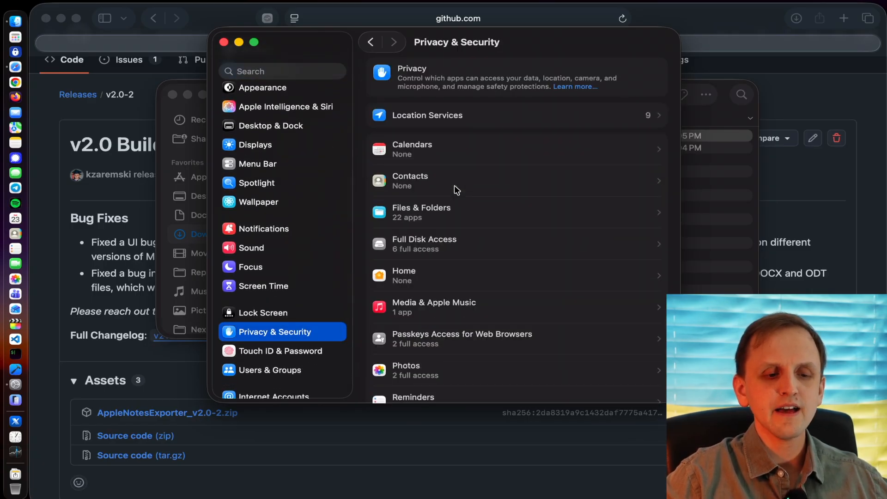
scroll(460, 248, down, 15)
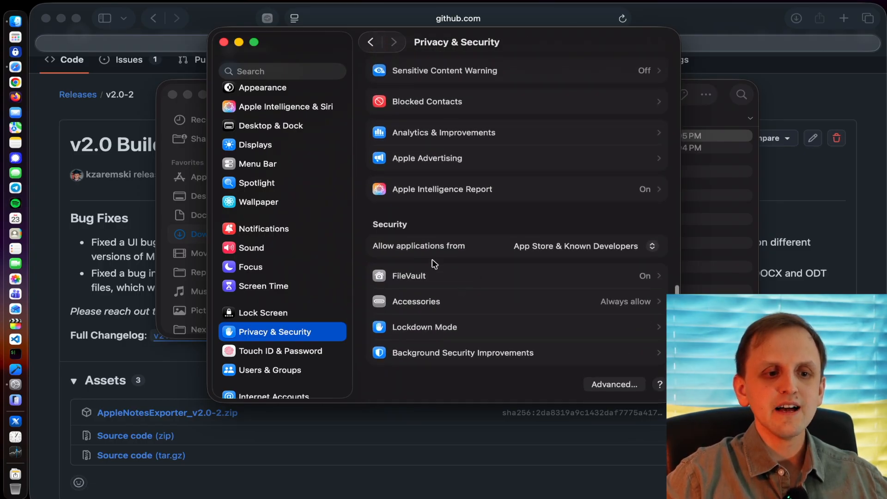
Switch the allowed application source to App Store, restore it to App Store & Known Developers, and close System Settings.
click(574, 250)
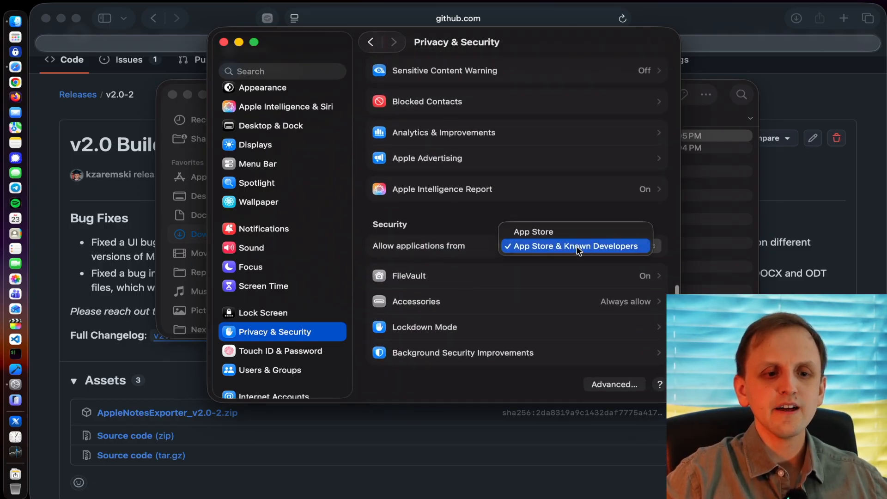
click(573, 233)
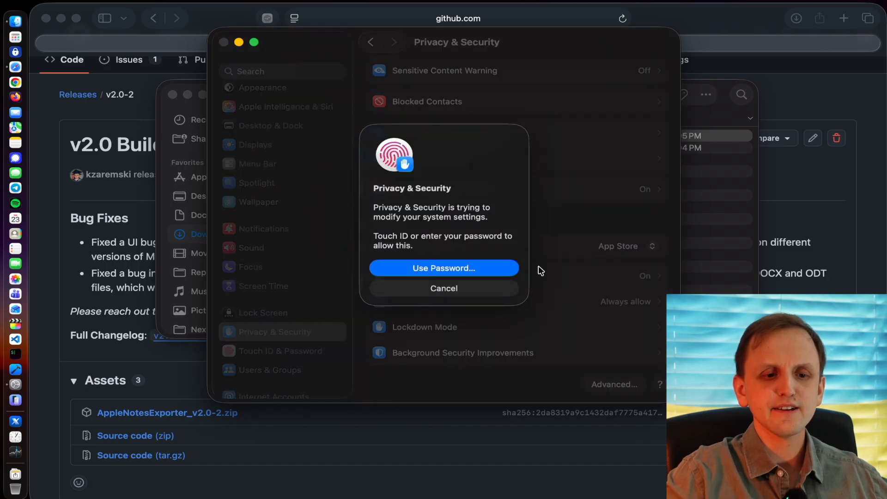
click(626, 246)
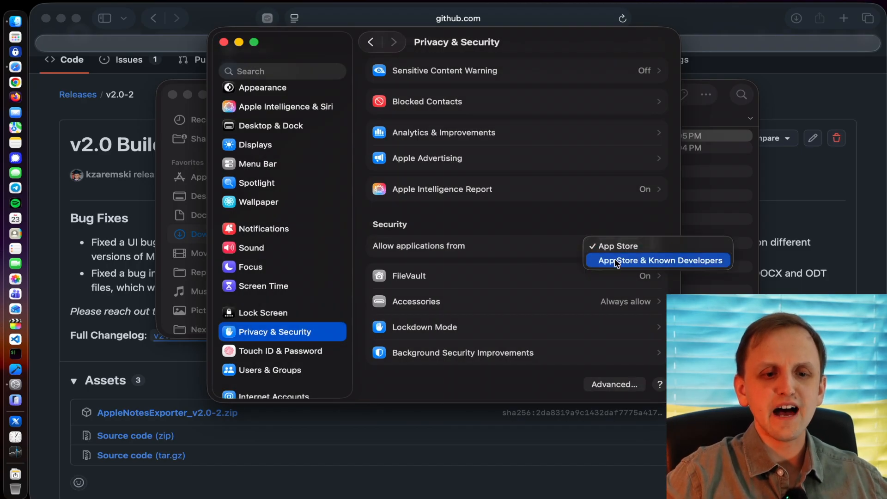
click(616, 261)
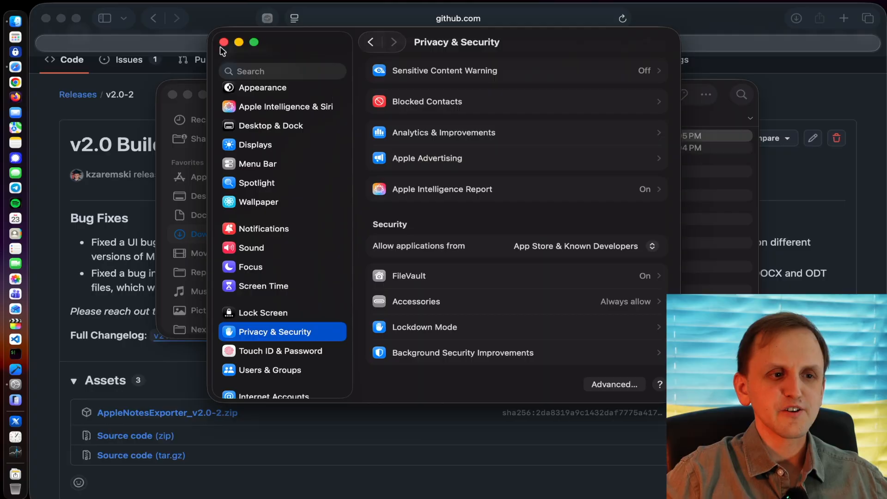
click(223, 43)
Launch Apple Notes Exporter.app from the Downloads folder and confirm opening the app downloaded from the Internet.
click(424, 212)
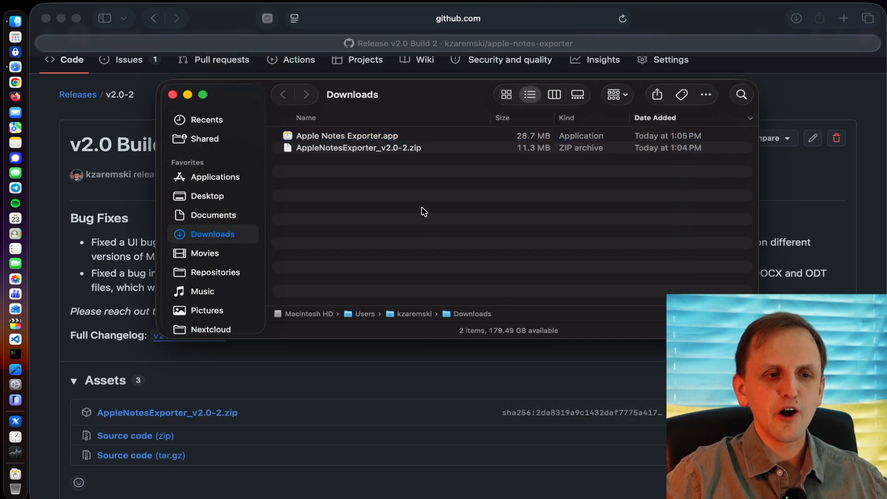
drag(394, 91, 394, 106)
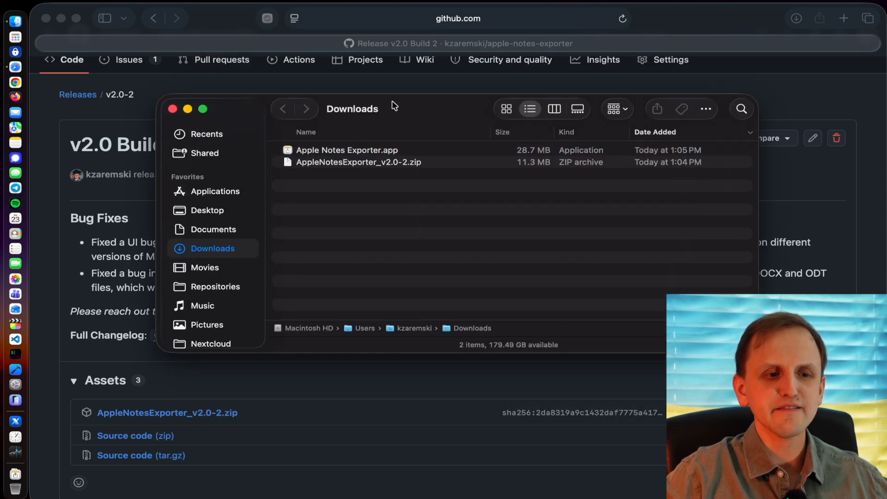
click(383, 151)
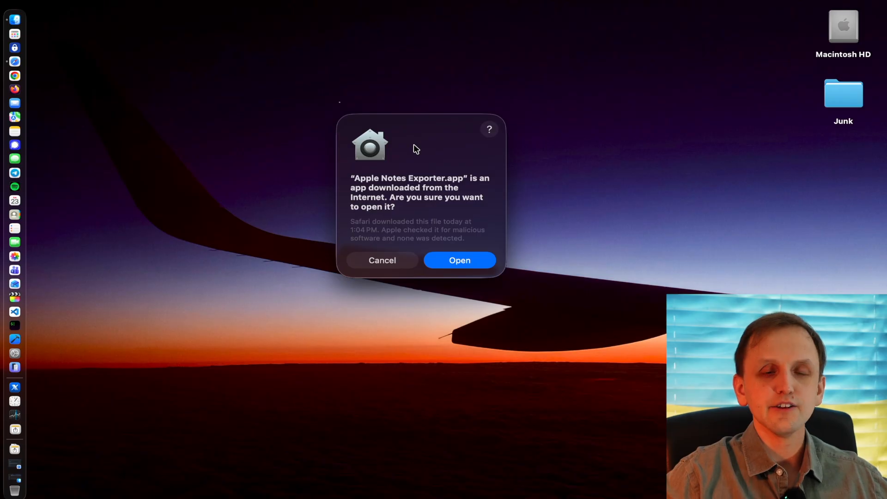
click(447, 259)
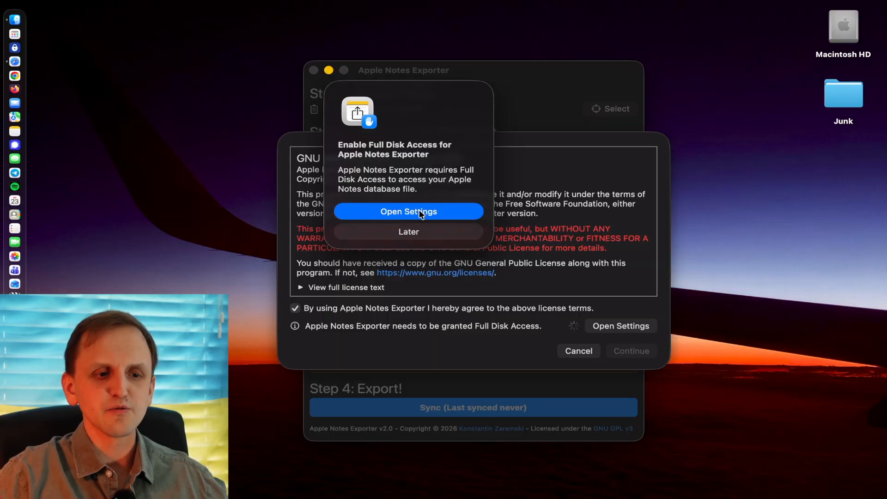
Go from the app's access request to System Settings and open Full Disk Access under Privacy & Security.
click(421, 214)
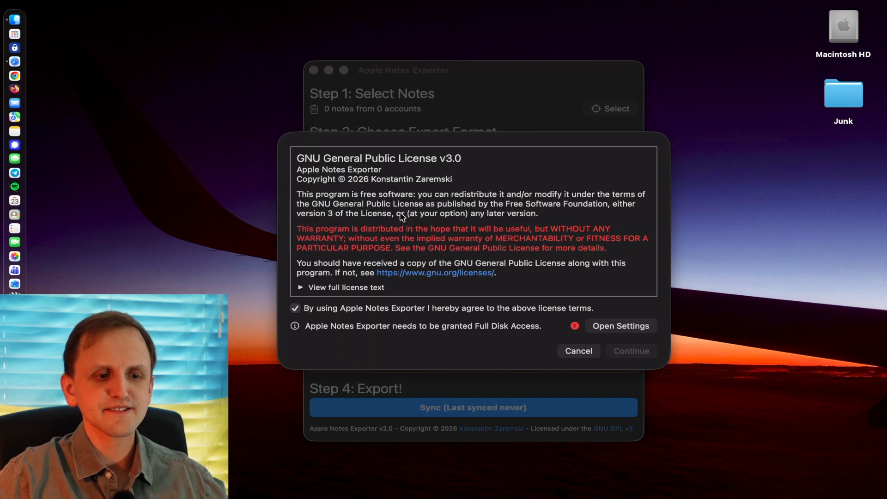
scroll(523, 63, down, 4)
scroll(523, 65, up, 4)
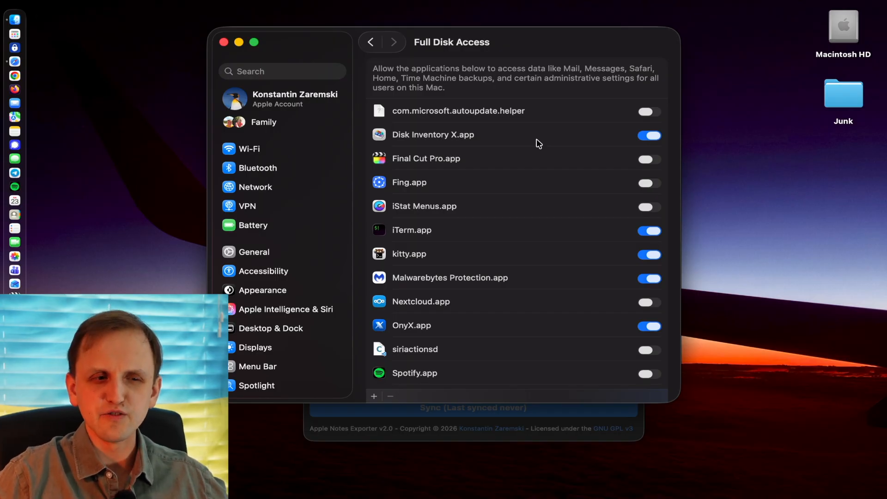
scroll(251, 190, down, 10)
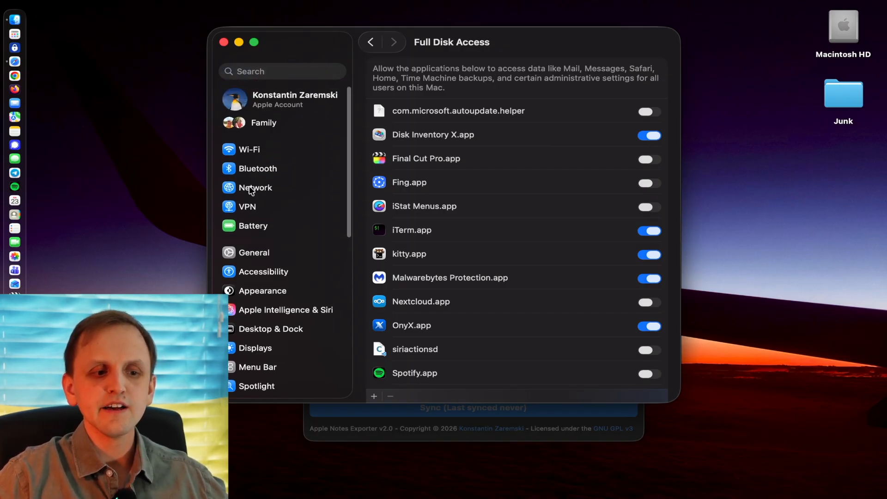
click(271, 288)
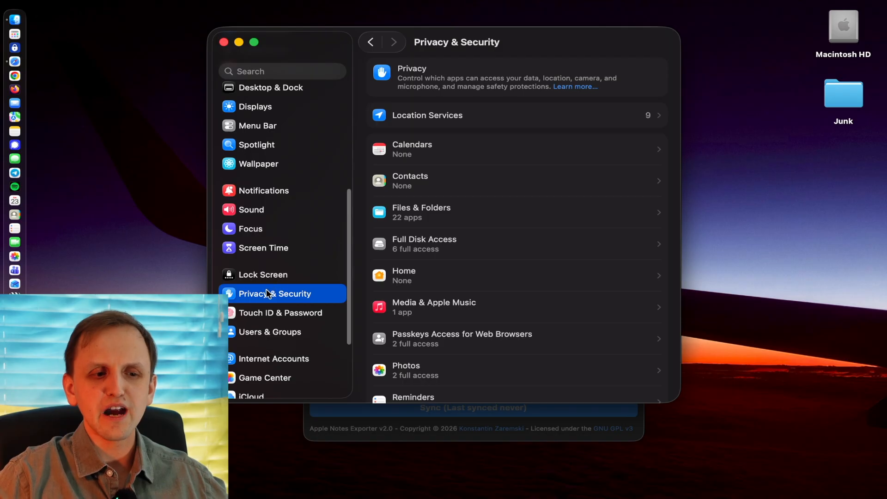
scroll(483, 224, down, 5)
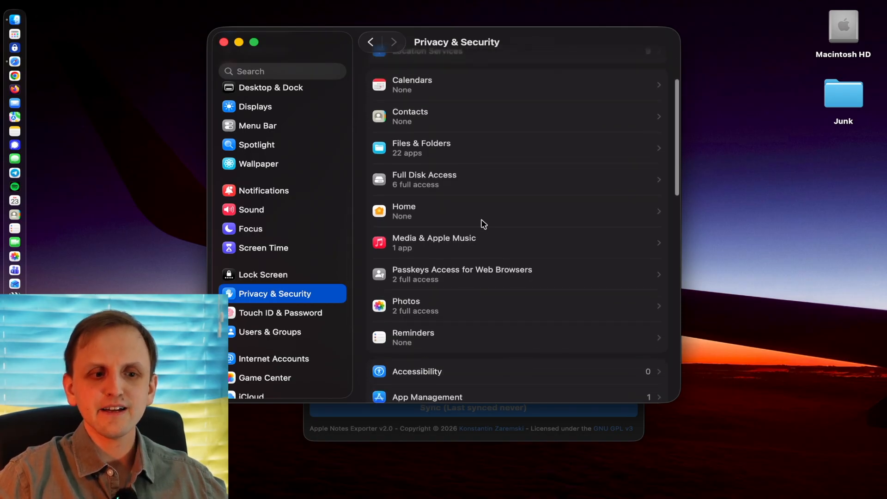
scroll(484, 224, up, 5)
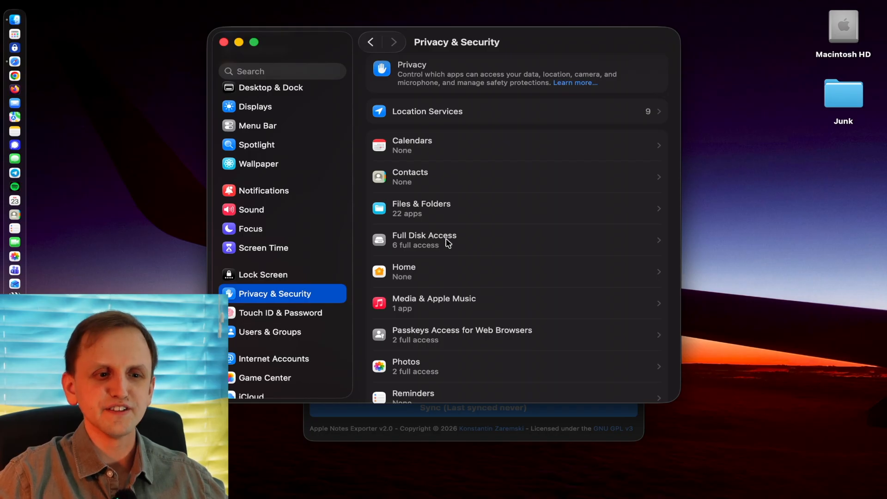
click(471, 241)
Look through the whole Full Disk Access list for Apple Notes Exporter.
scroll(504, 277, down, 3)
scroll(504, 276, up, 5)
scroll(504, 277, down, 3)
scroll(504, 276, up, 3)
scroll(504, 277, down, 2)
scroll(505, 277, up, 3)
scroll(504, 277, down, 5)
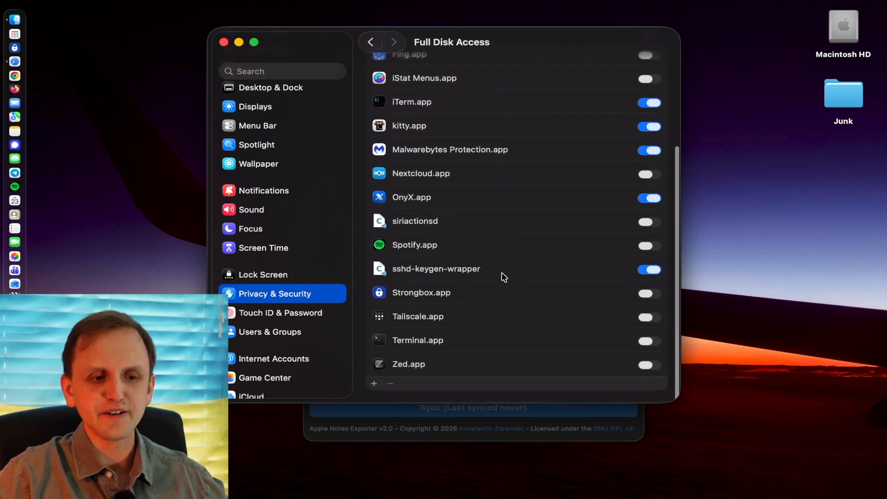
scroll(431, 309, up, 5)
scroll(431, 309, down, 5)
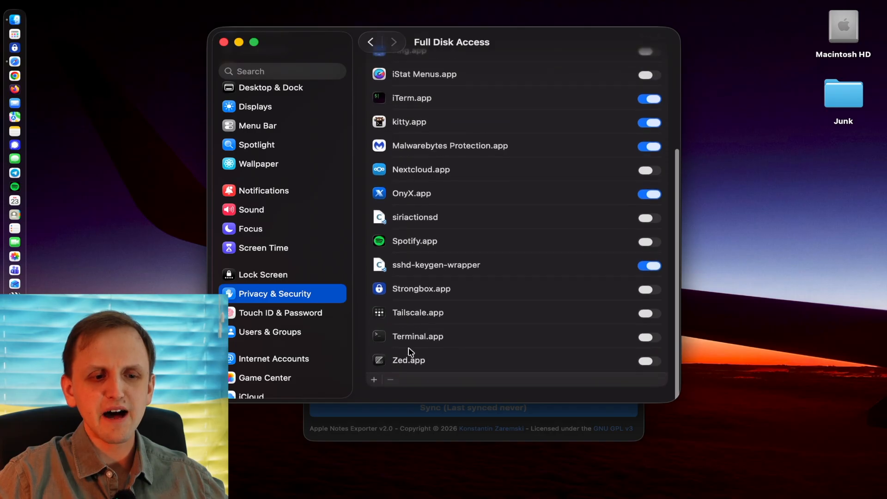
Add Apple Notes Exporter.app from Downloads to the Full Disk Access list, postpone quitting the app, and close System Settings.
click(374, 385)
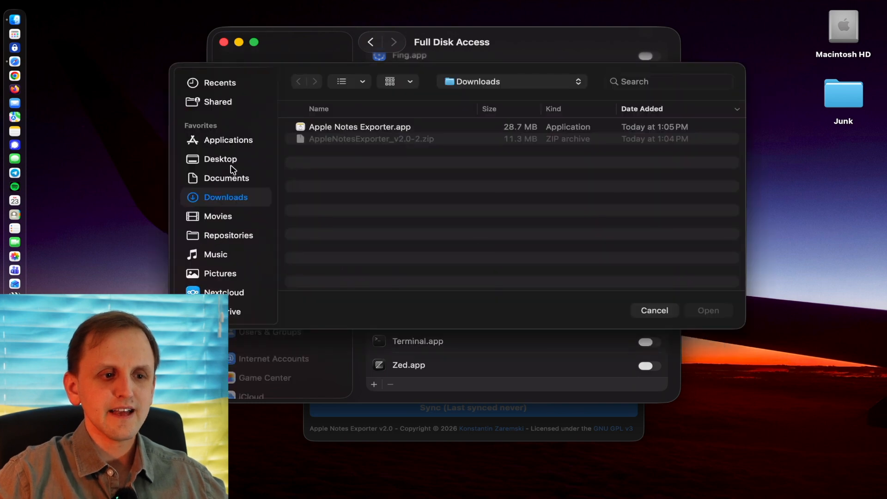
click(390, 132)
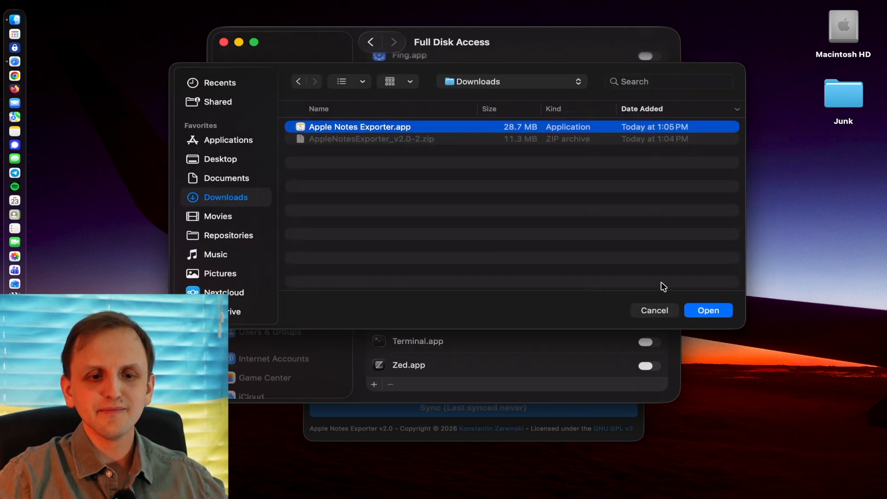
click(695, 307)
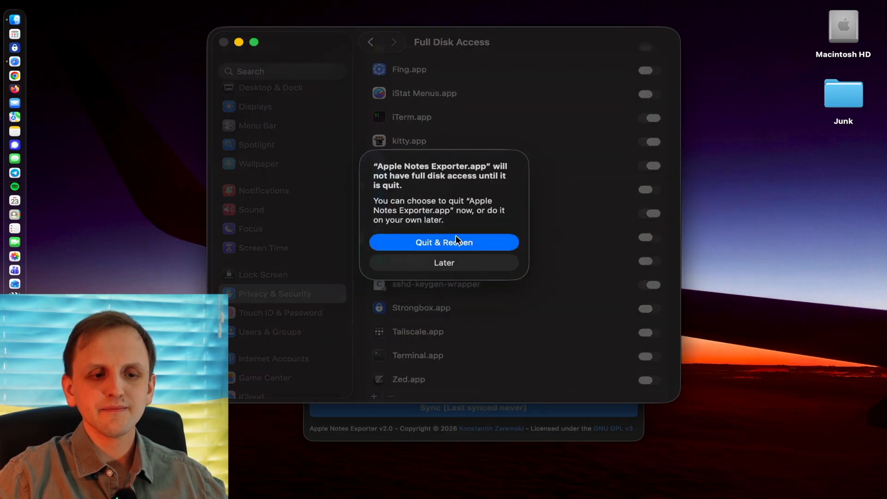
click(457, 268)
scroll(455, 213, up, 5)
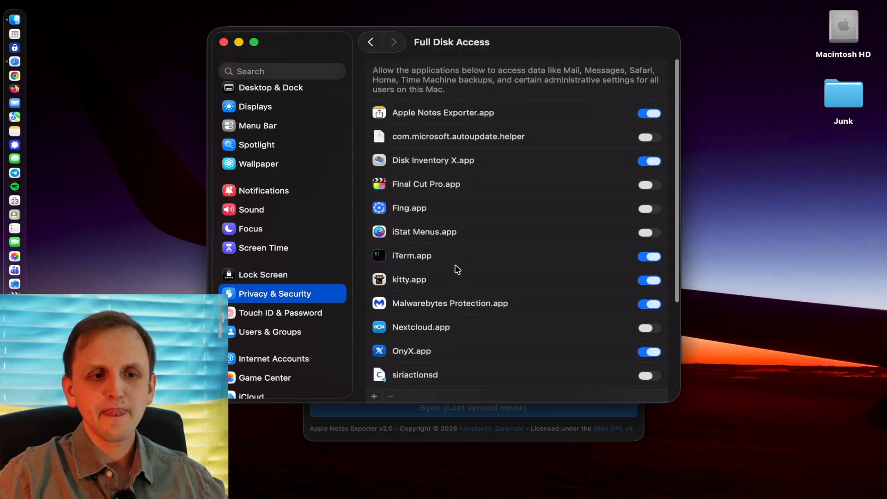
click(403, 113)
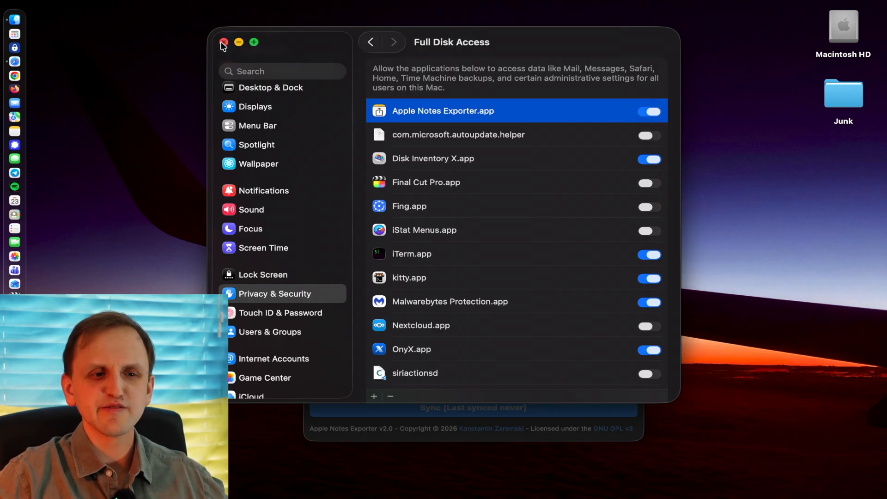
click(223, 43)
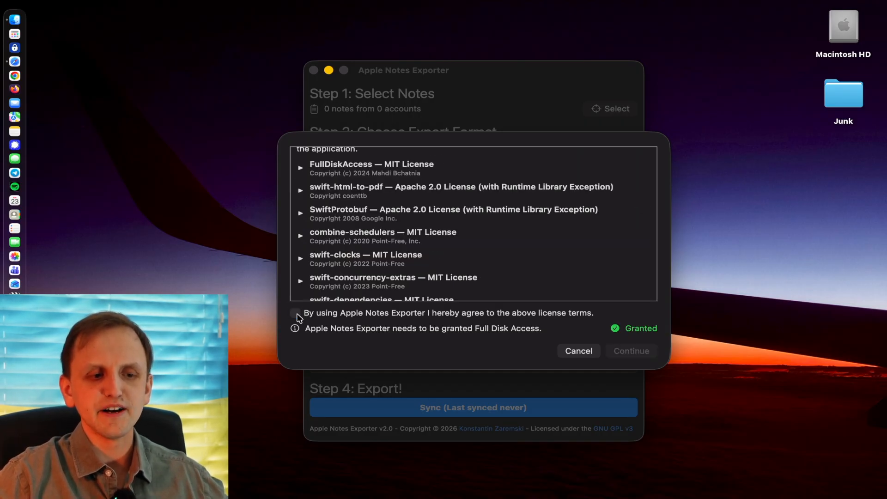
Agree to the Apple Notes Exporter license terms, review the license text, and continue to the export window.
click(296, 313)
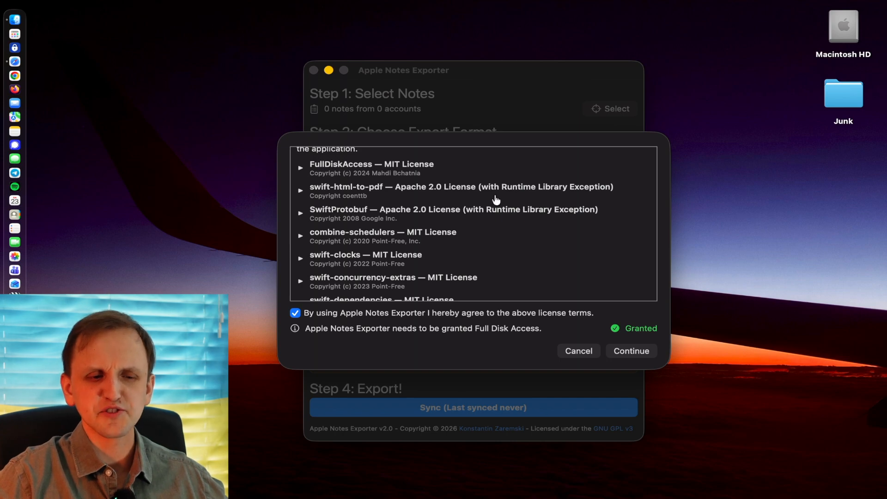
scroll(496, 200, up, 3)
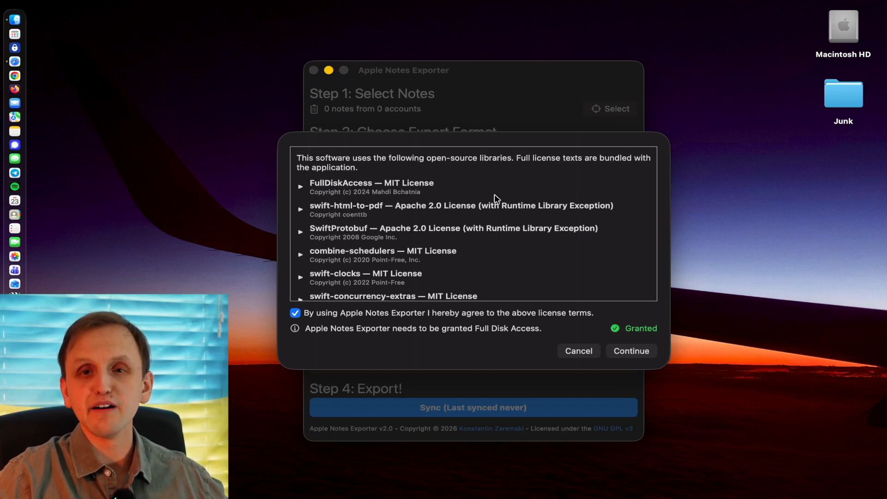
scroll(494, 195, up, 10)
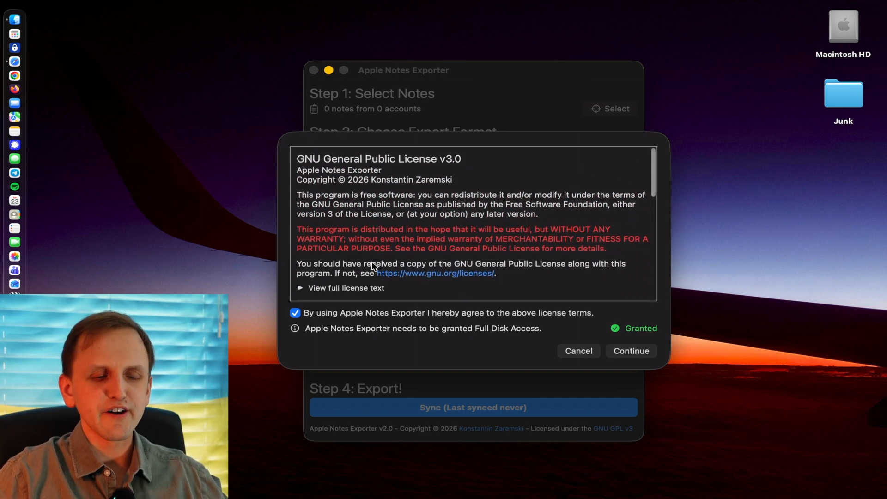
click(626, 352)
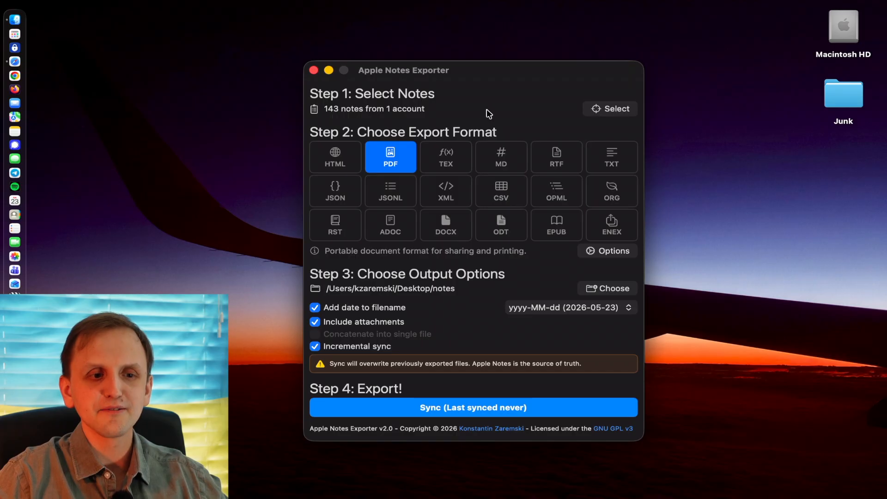
Review the notes selected for export, expanding the iCloud account and its YouTube folder, and keep everything included.
click(618, 110)
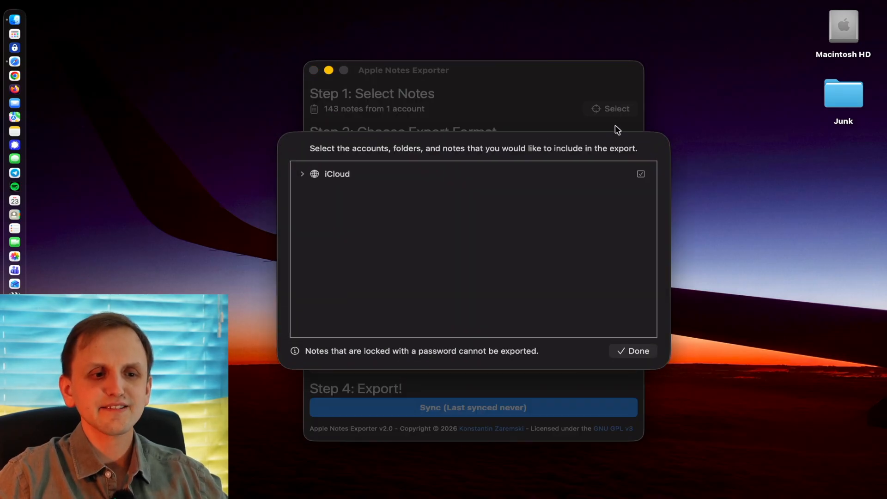
click(303, 174)
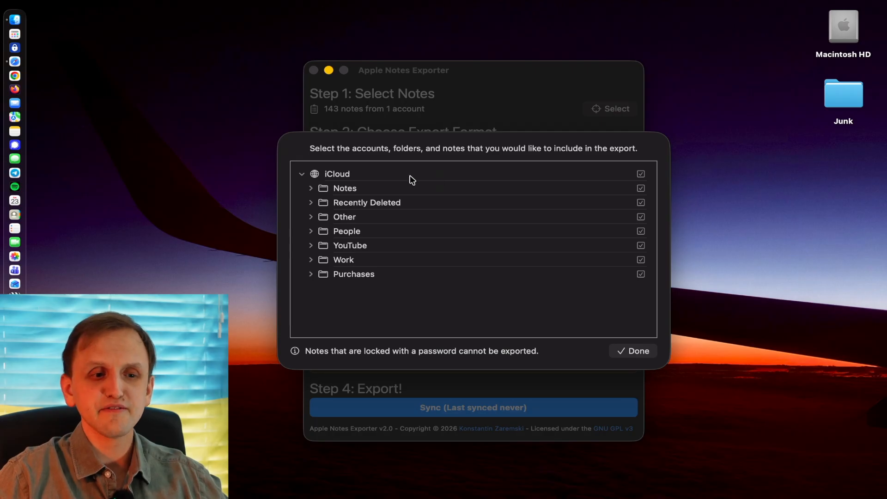
click(311, 246)
click(641, 260)
click(642, 274)
click(641, 289)
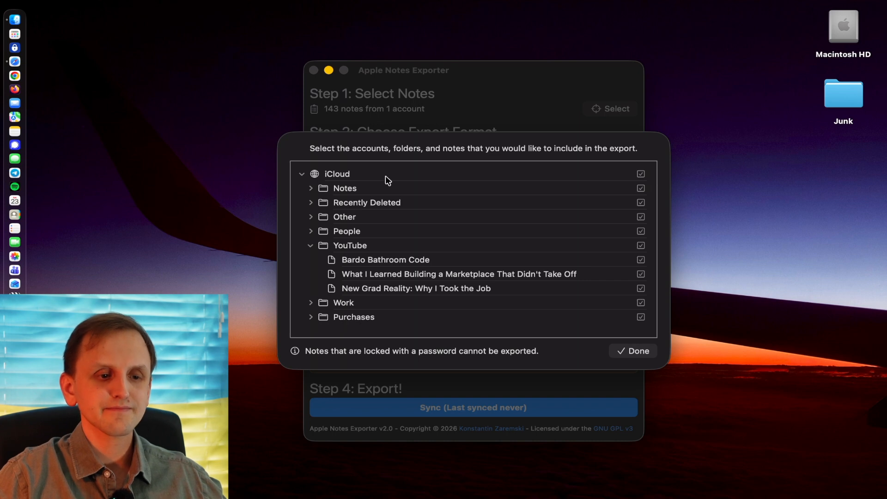
click(648, 350)
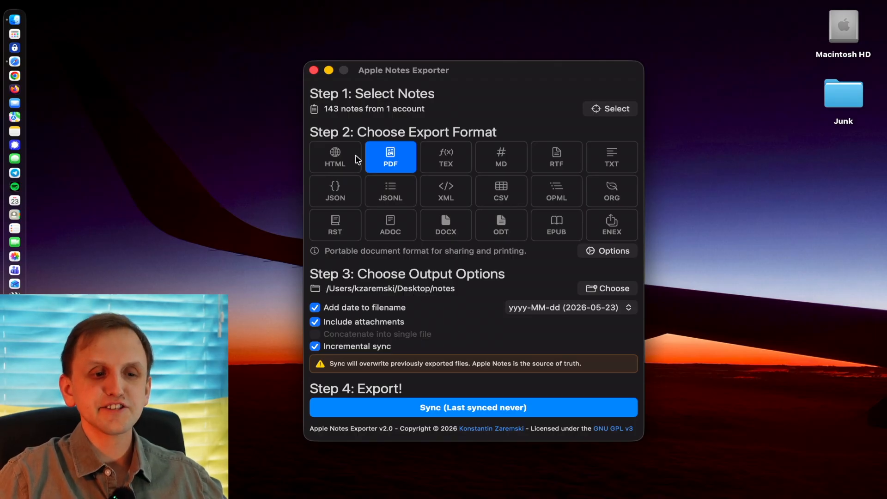
Choose PDF as the export format, turn off incremental sync, and keep yyyy-MM-dd as the filename date format.
click(339, 152)
click(392, 158)
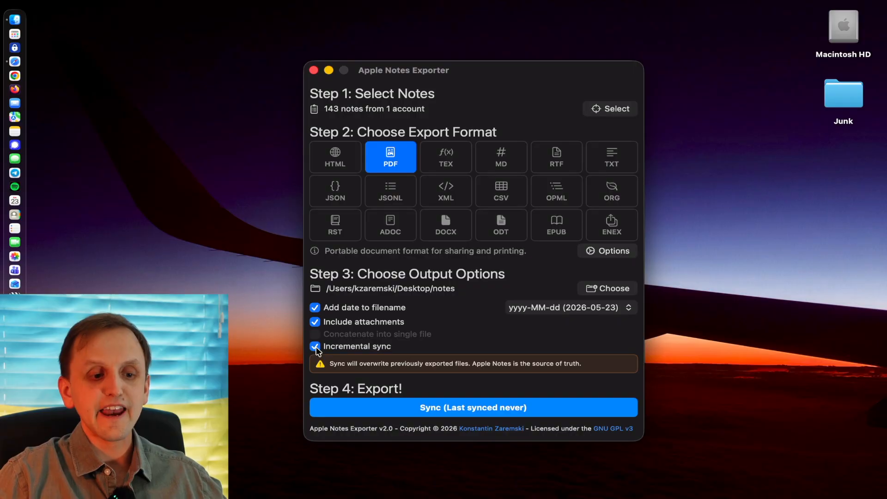
click(380, 344)
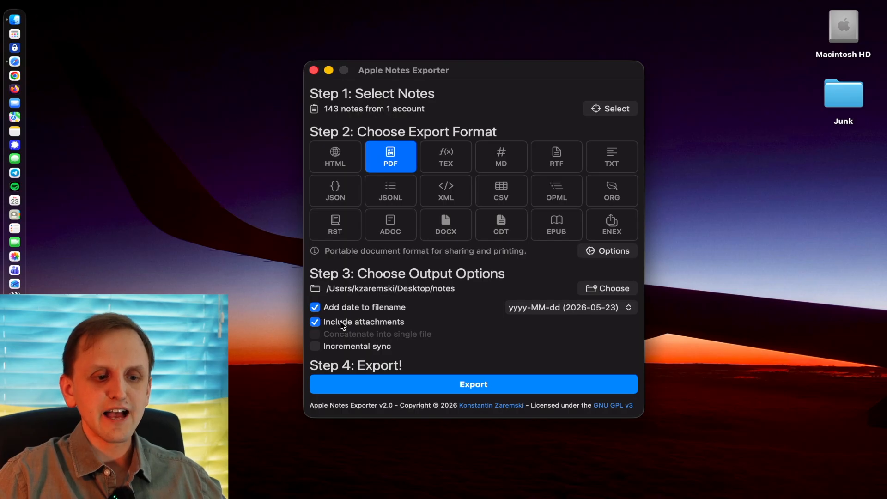
click(581, 309)
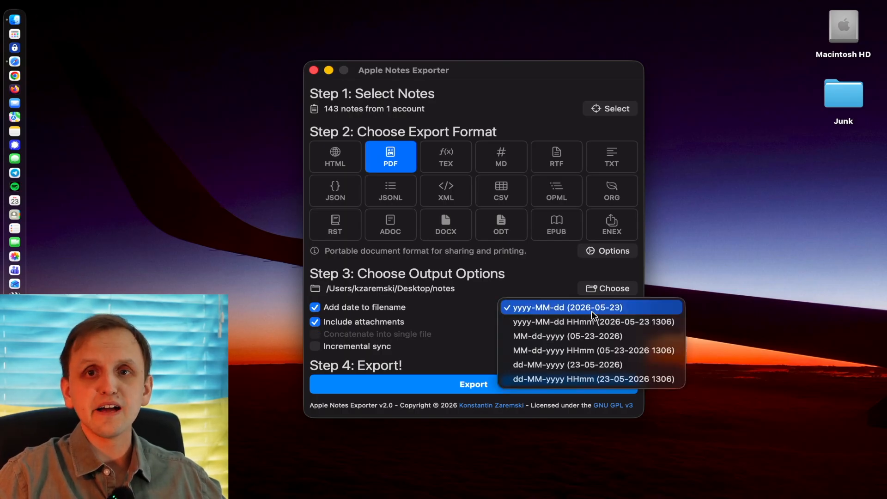
click(592, 309)
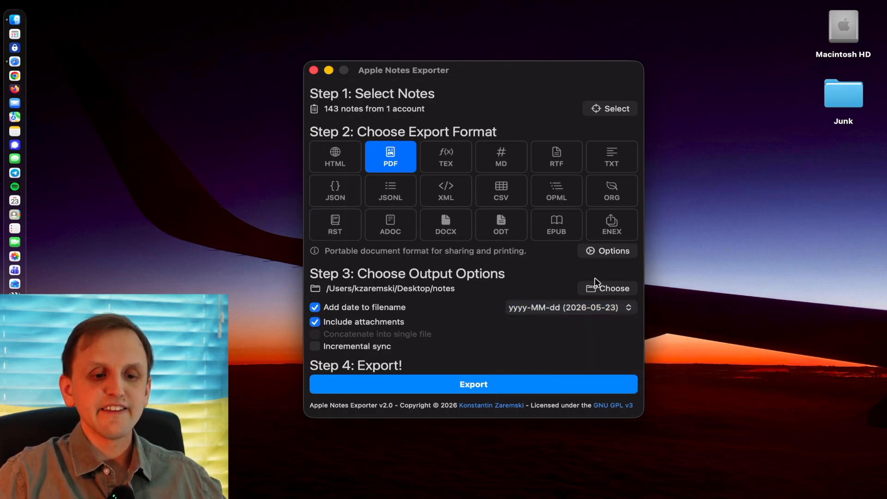
Create a folder named Notes Export Example on the Desktop and set it as the export's output folder.
click(616, 289)
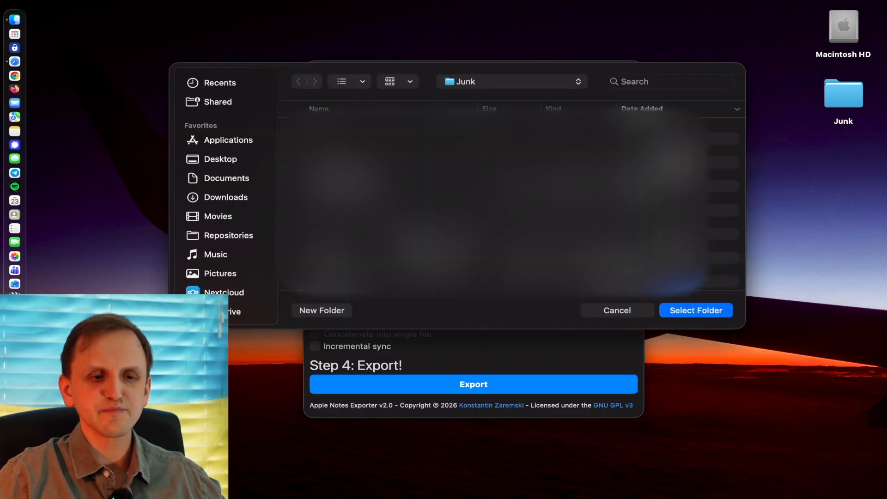
click(241, 161)
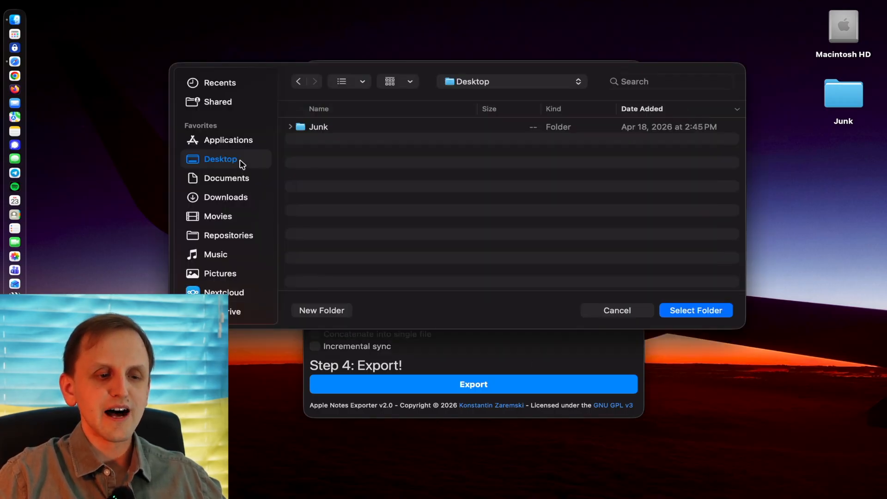
click(337, 312)
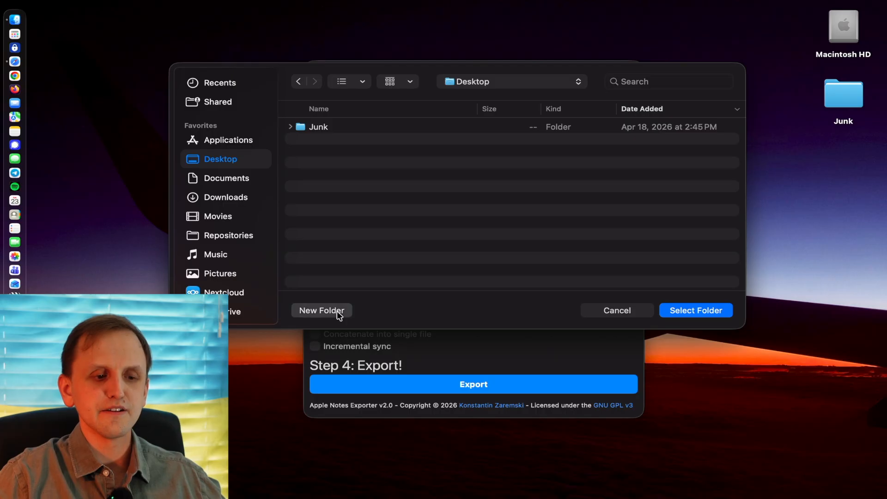
text(Notes Export Exampl,e)
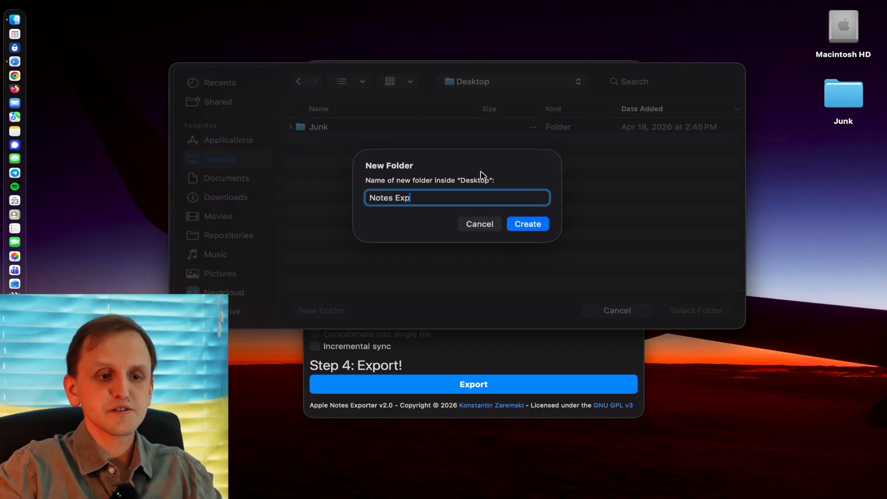
key(BackSpace)
key(BackSpace)
text(e)
click(520, 224)
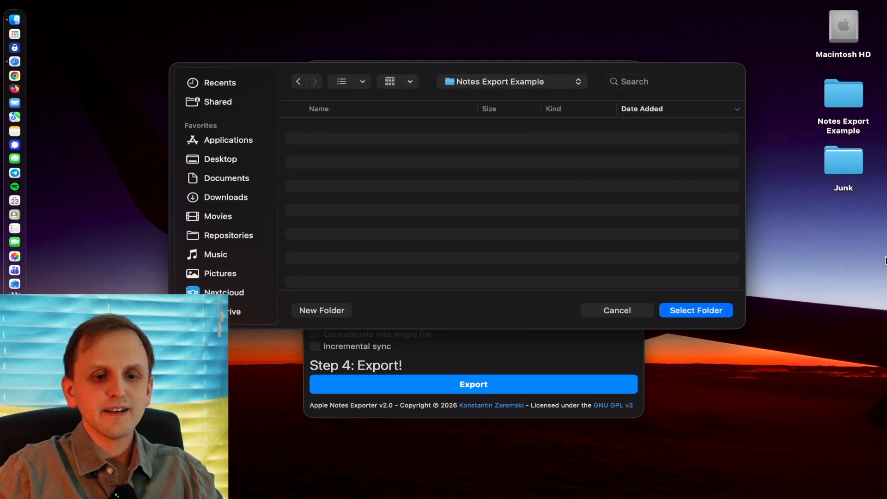
click(472, 82)
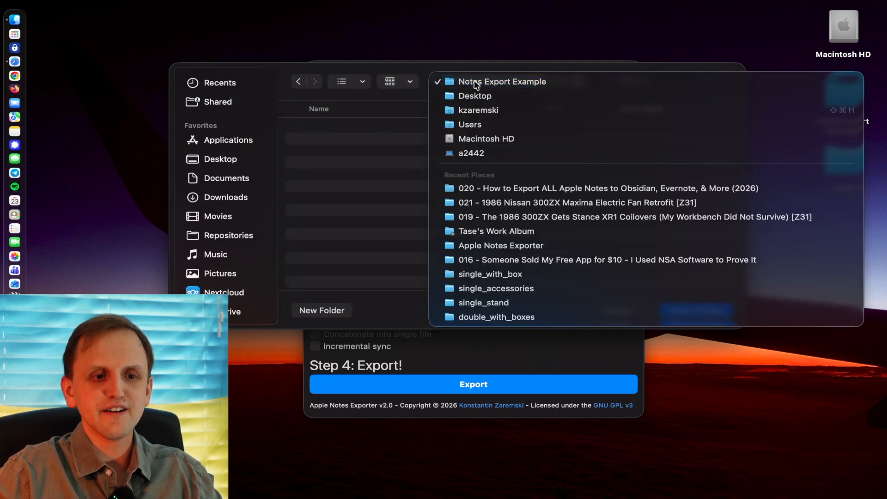
click(472, 82)
click(696, 311)
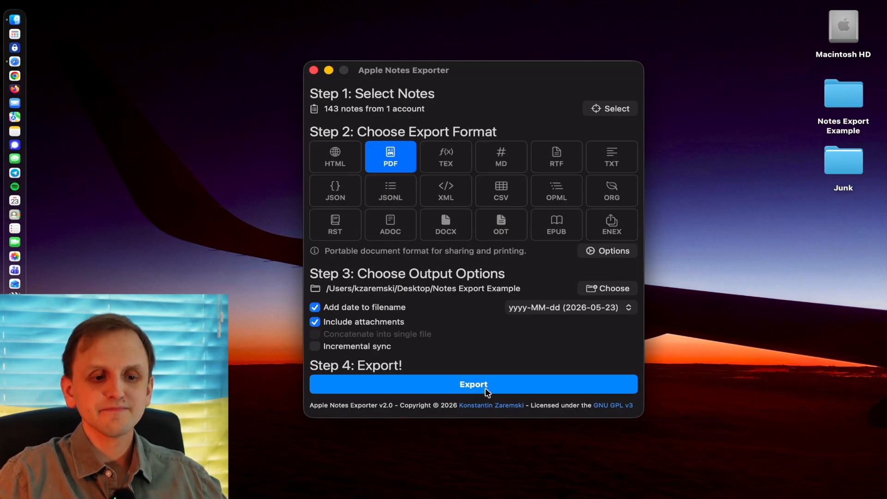
Export the notes as PDF and open the iCloud folder inside the output folder.
click(484, 393)
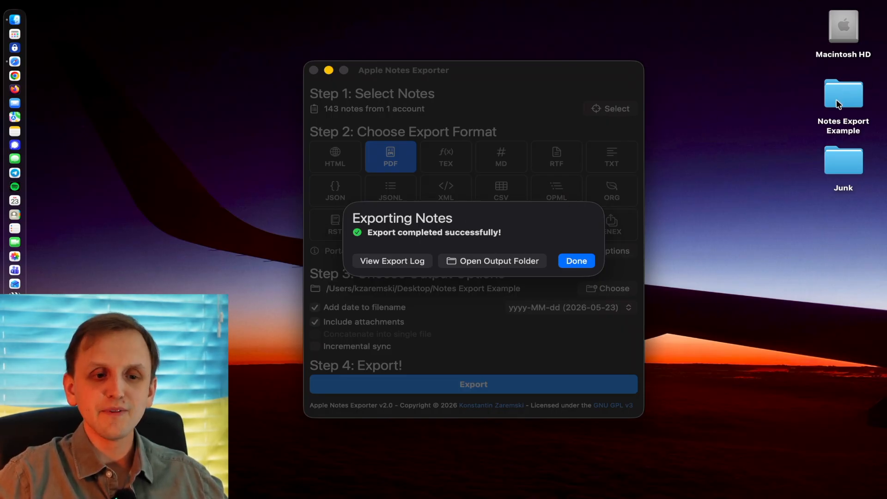
click(500, 263)
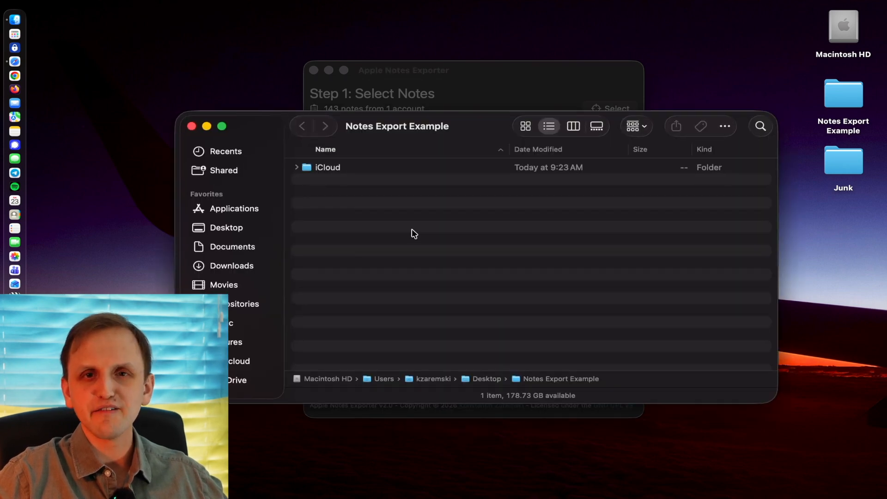
double_click(328, 172)
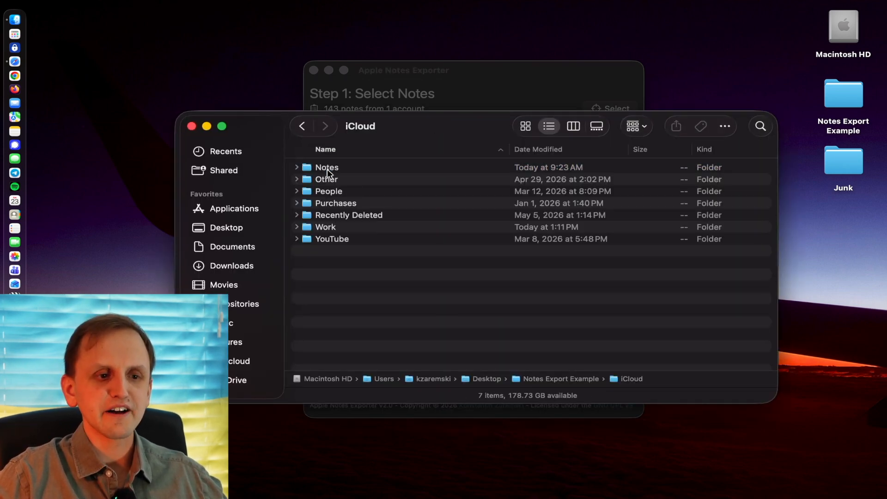
Expand the exported YouTube folder and open the 2026-03-08 PDF of "What I Learned Building a Marketplace That Didn't Take Off".
click(297, 239)
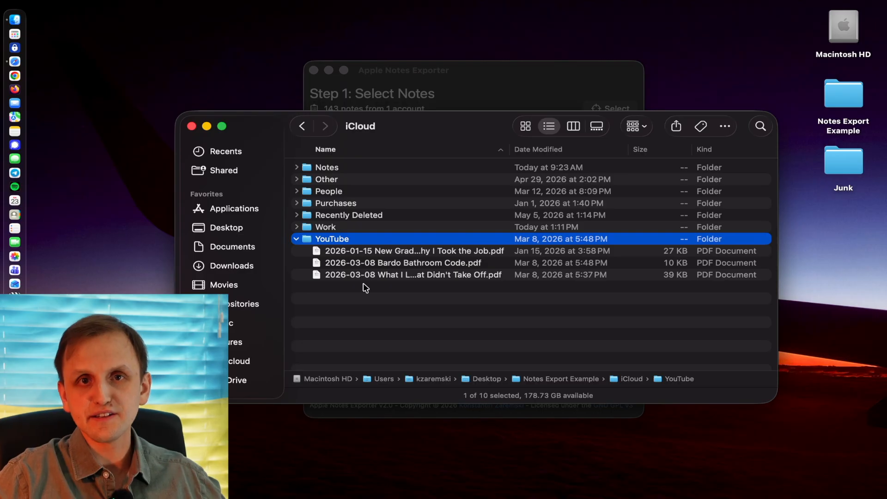
click(393, 253)
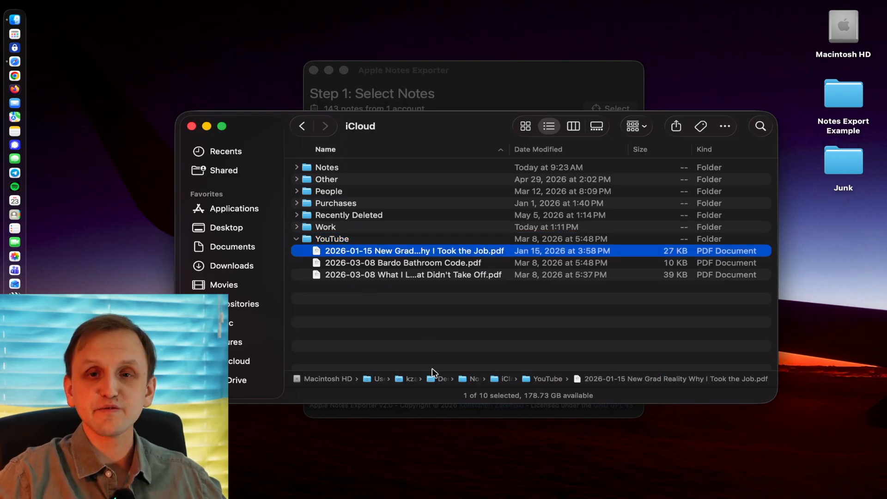
click(477, 277)
double_click(478, 277)
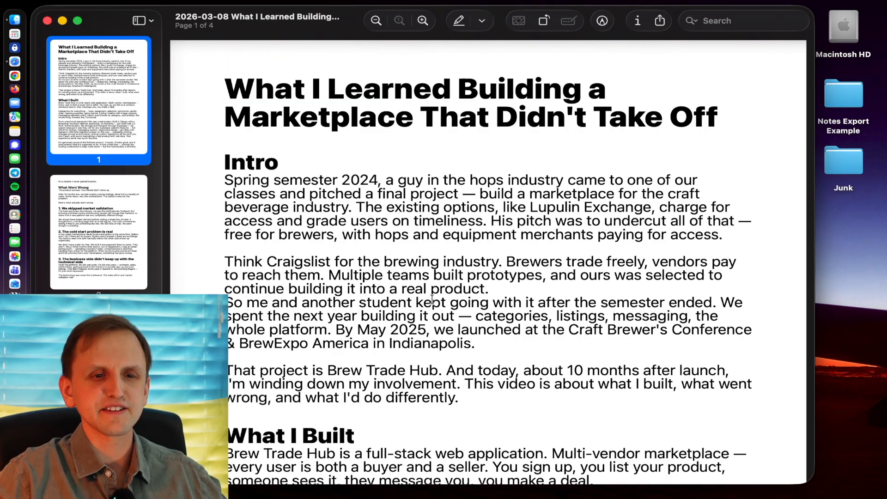
Examine the exported marketplace note from start to end, checking its title, headings and body text formatting.
scroll(432, 300, down, 10)
scroll(432, 301, up, 10)
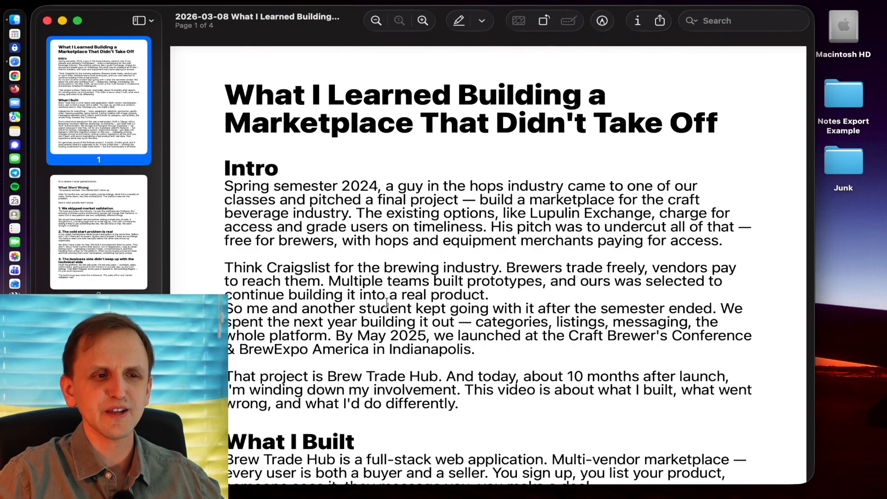
drag(224, 98, 719, 130)
double_click(265, 165)
drag(227, 184, 438, 338)
scroll(439, 339, down, 9)
scroll(438, 338, down, 20)
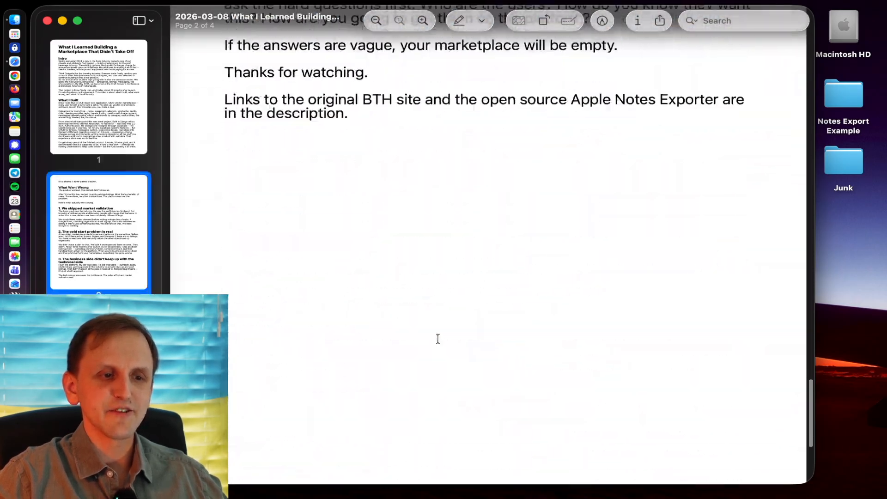
scroll(438, 338, up, 4)
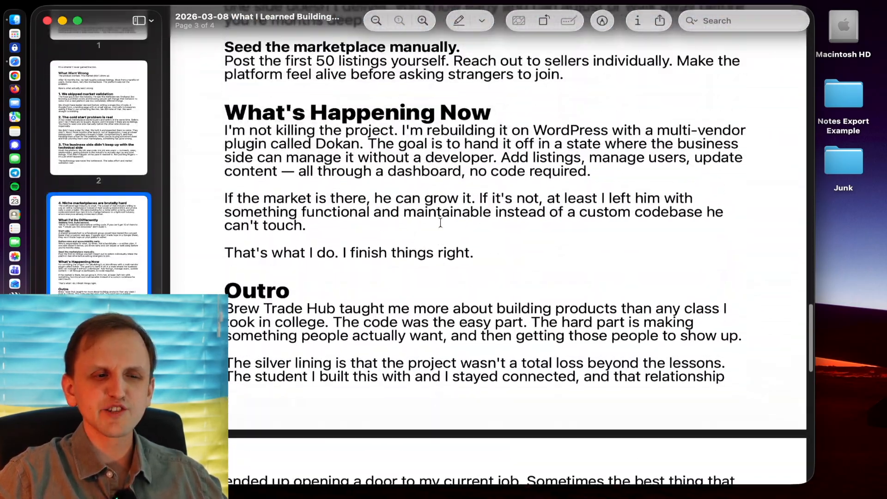
scroll(442, 222, up, 20)
scroll(441, 222, up, 20)
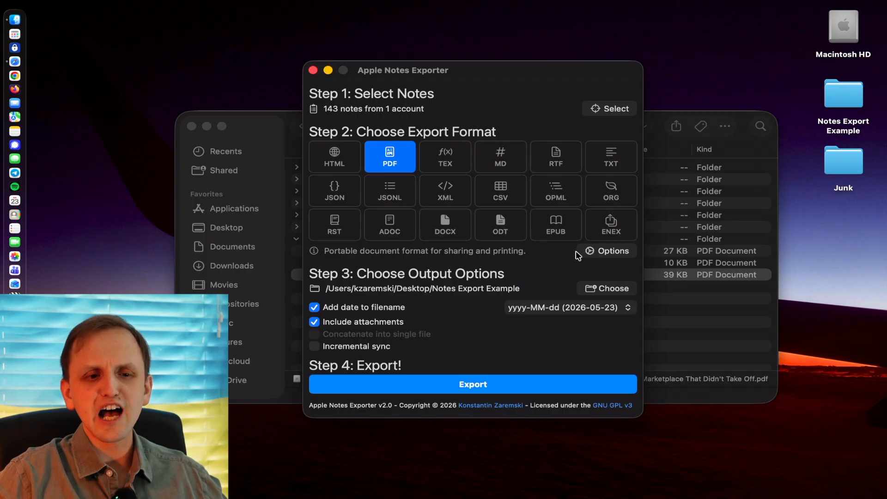
Review the PDF export options, including the font family choices, margin, image attachments and page size.
click(597, 253)
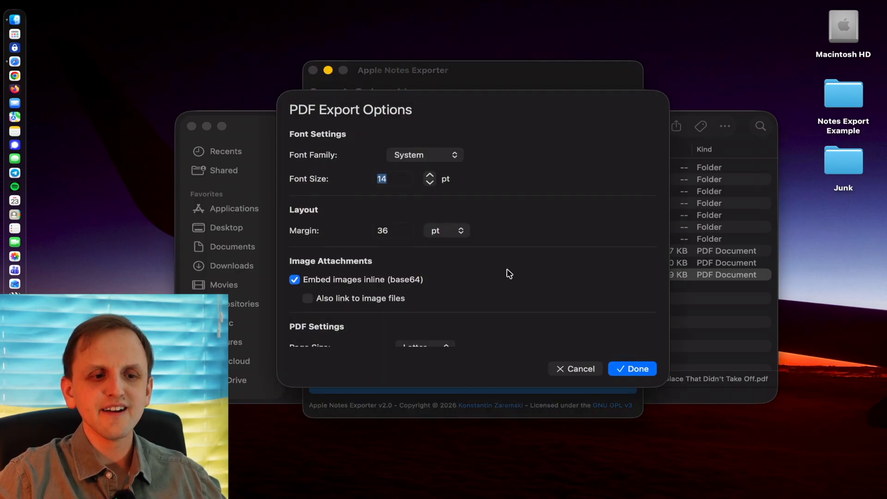
click(442, 159)
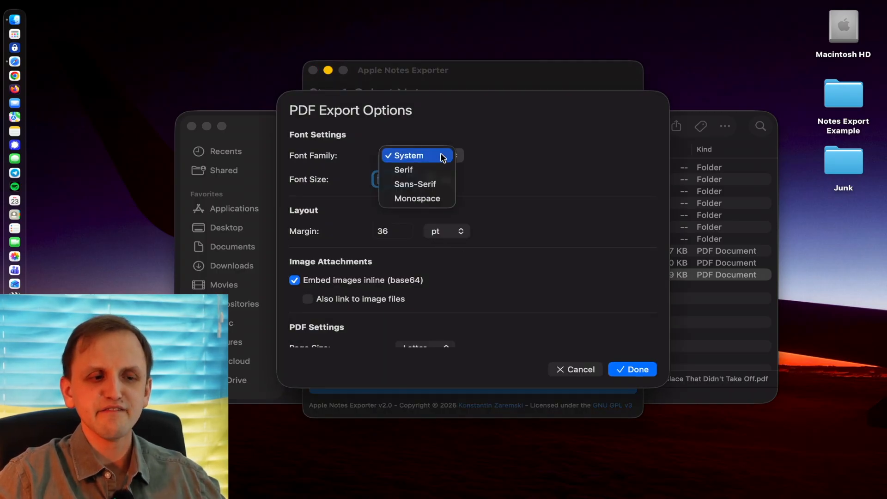
click(358, 195)
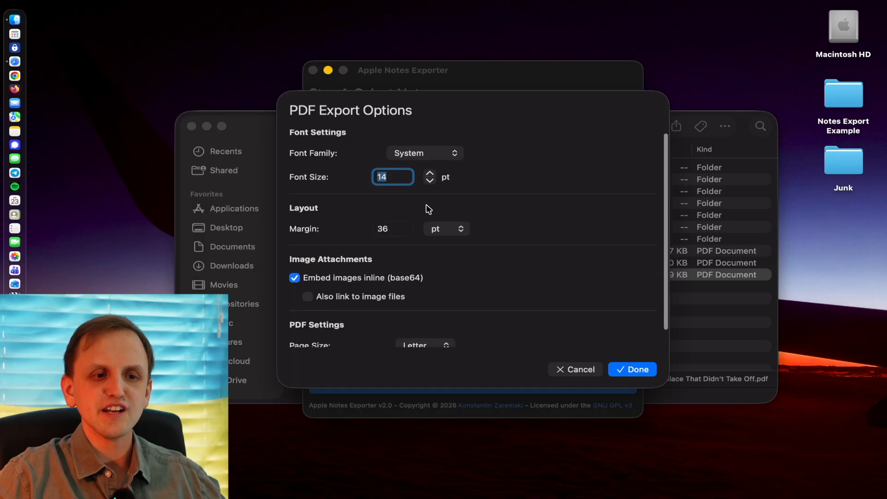
scroll(426, 204, down, 2)
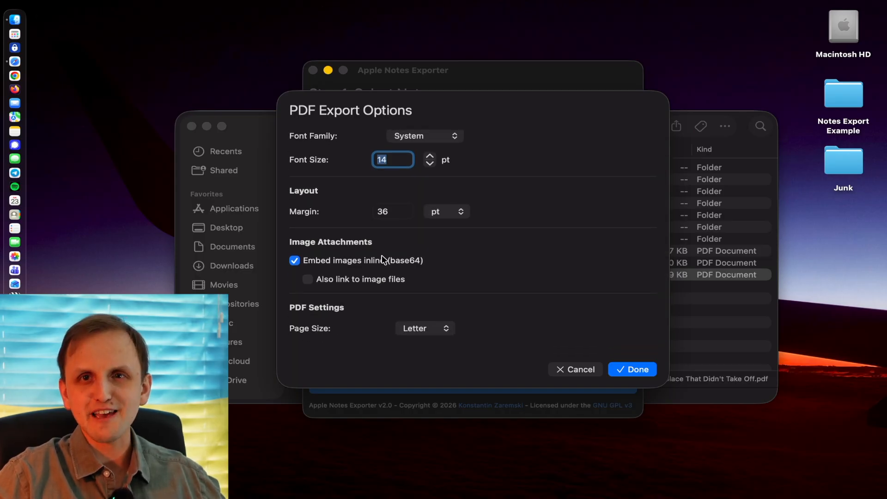
click(425, 329)
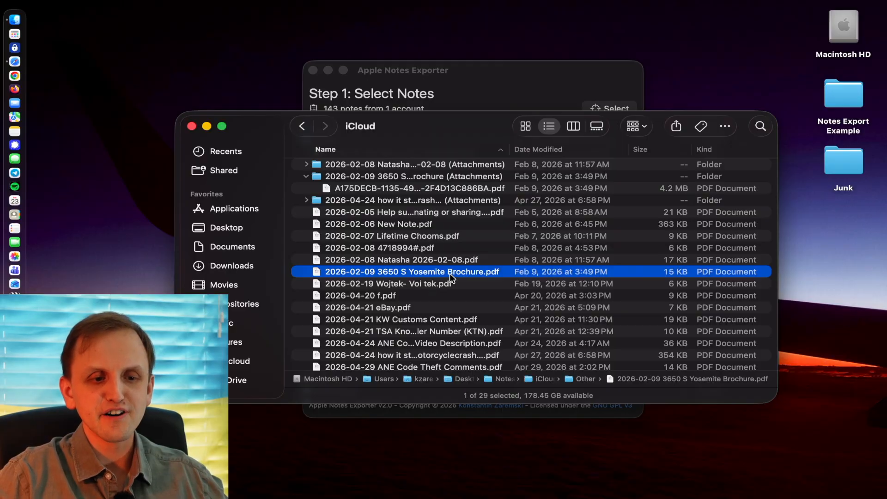
Open the exported brochure note PDF dated 2026-02-09 in the Other folder to check its attachment reference.
double_click(495, 271)
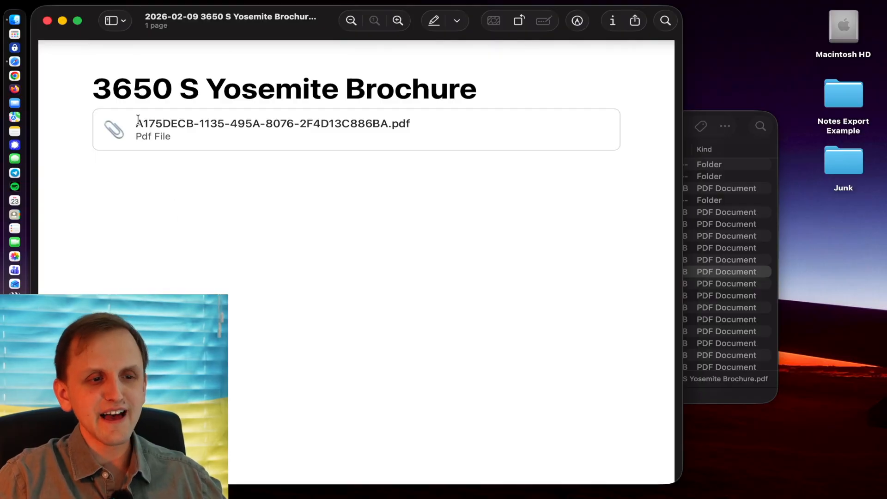
Close the brochure note and open the PDF stored in its 2026-02-09 attachments folder.
click(47, 20)
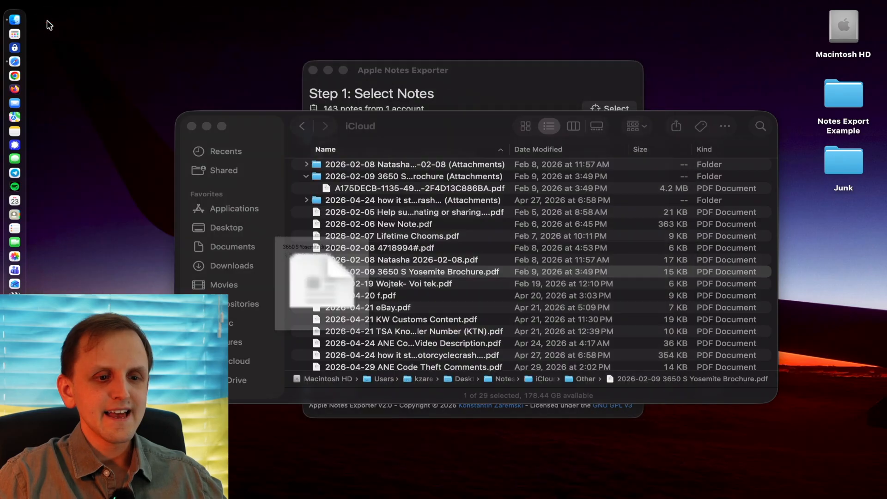
click(381, 272)
click(380, 273)
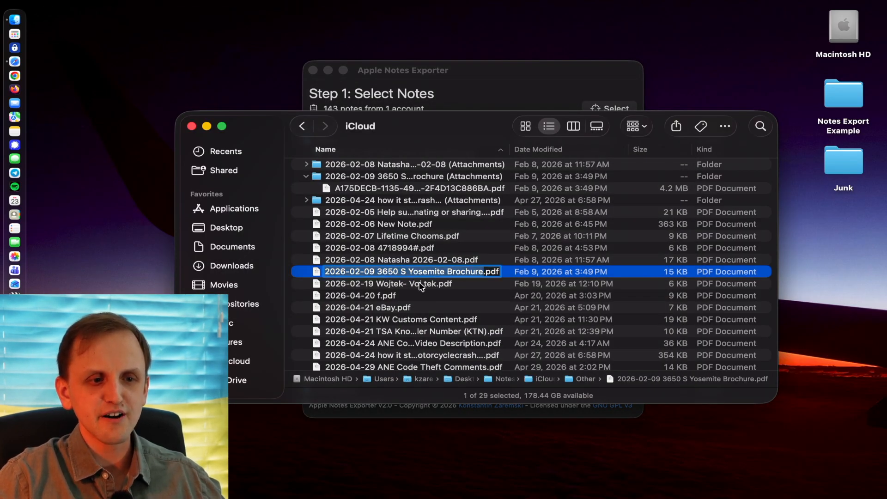
click(385, 179)
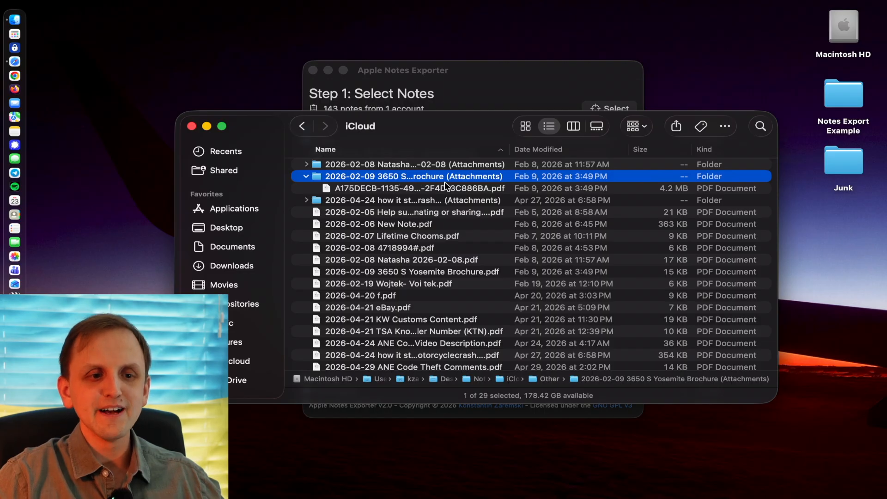
click(473, 189)
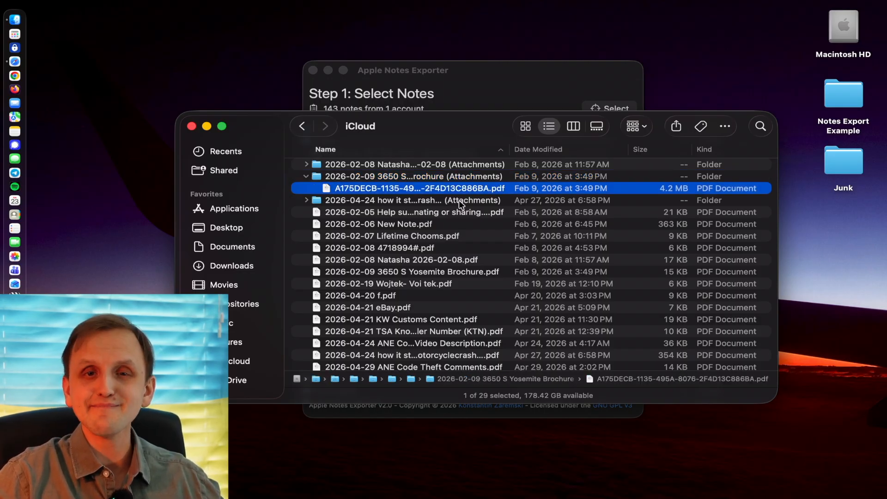
double_click(452, 189)
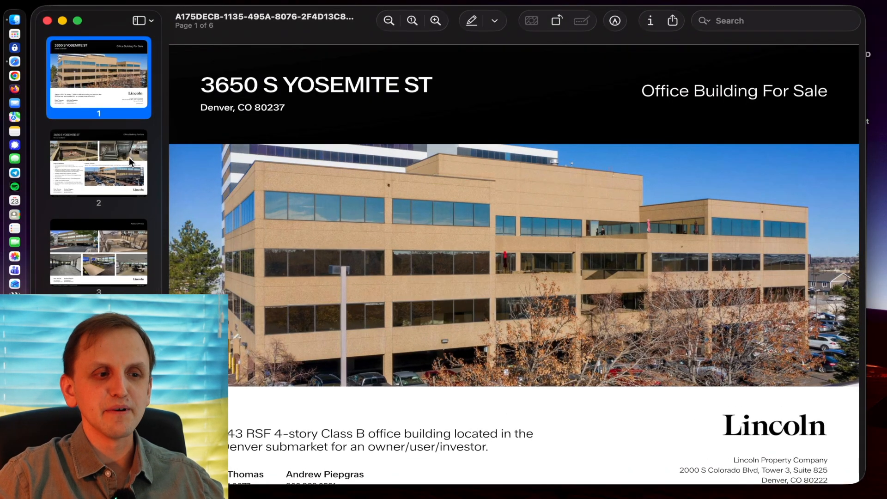
Page through the exported brochure attachment to check that its pages are intact.
key(Down)
key(Down)
key(Down)
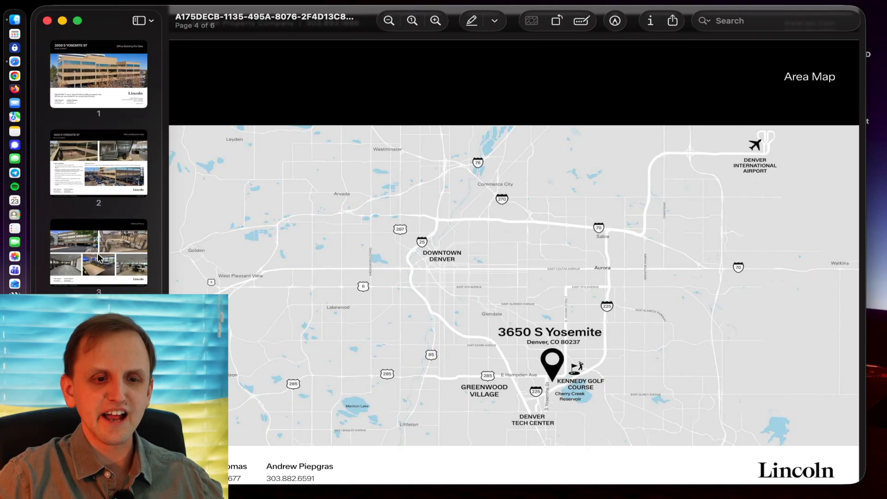
click(99, 258)
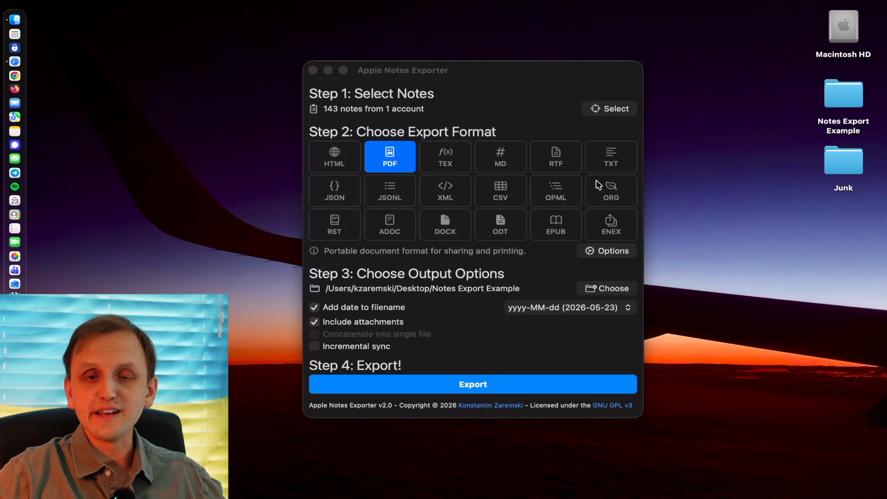
Export the selected notes in Markdown format to the Notes Export Example folder and open the output folder.
click(500, 157)
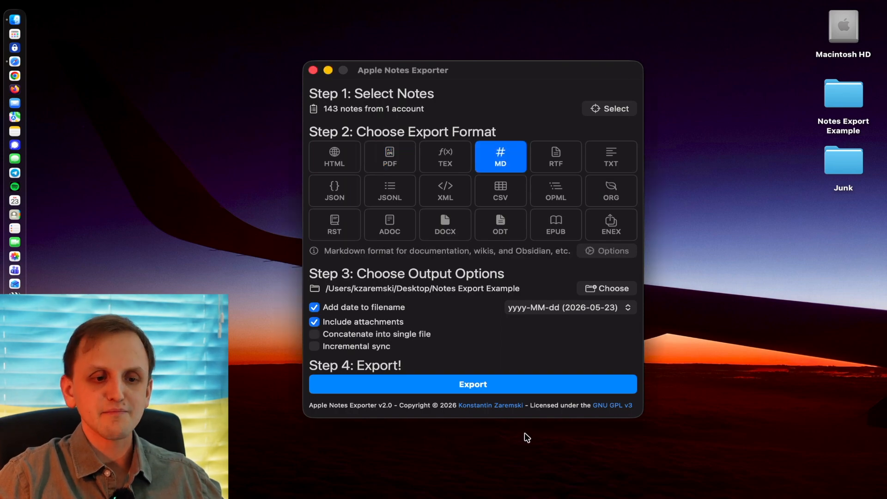
click(492, 384)
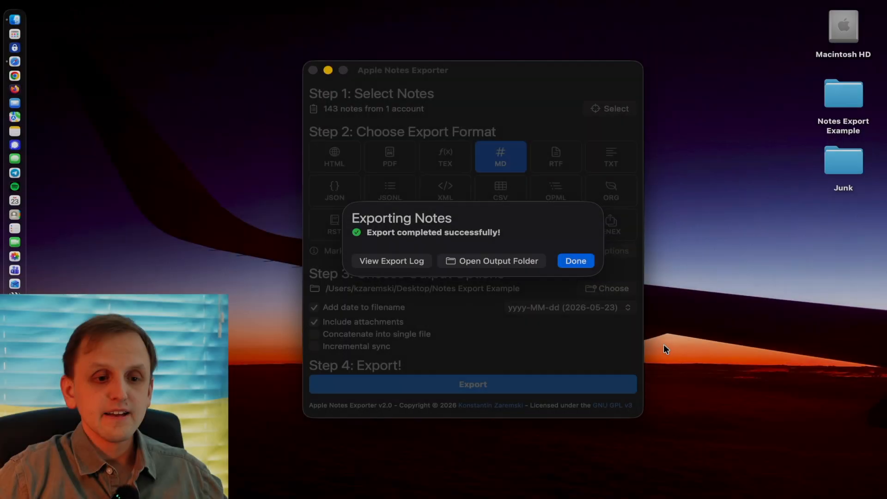
click(492, 261)
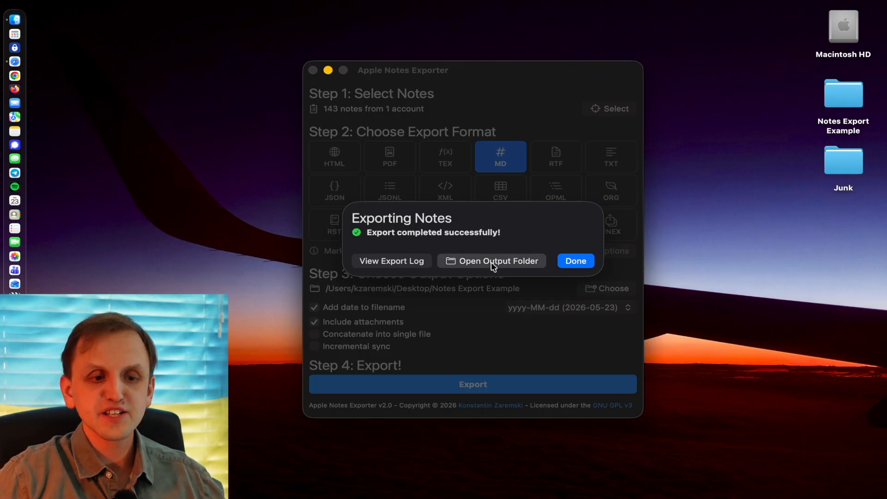
Preview the Markdown version of the 2026-03-08 marketplace note in the YouTube folder and read through its headings and text.
key(Up)
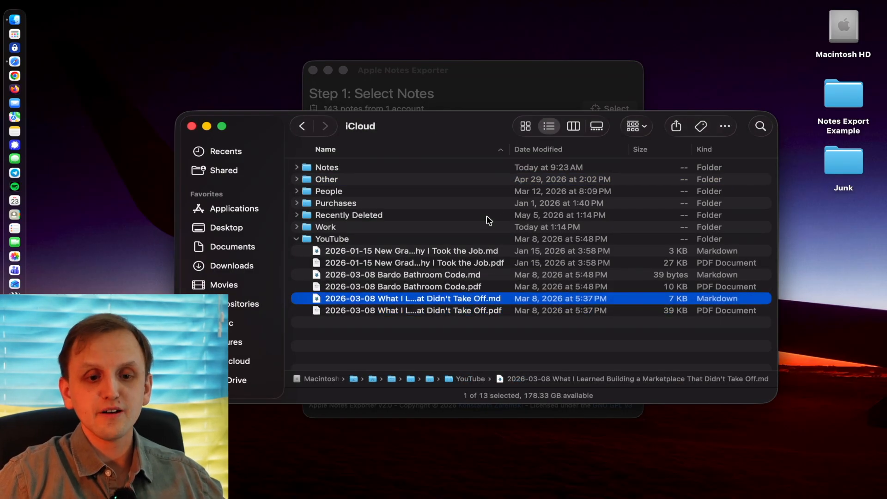
key(space)
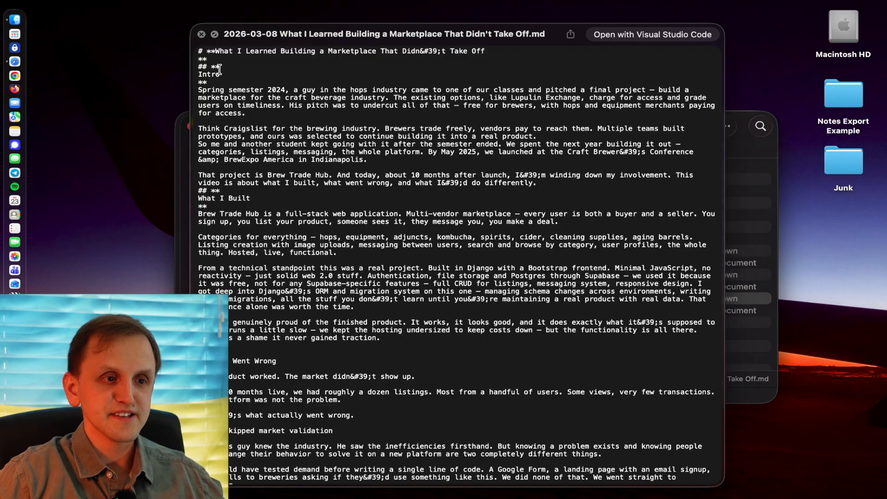
scroll(239, 121, down, 12)
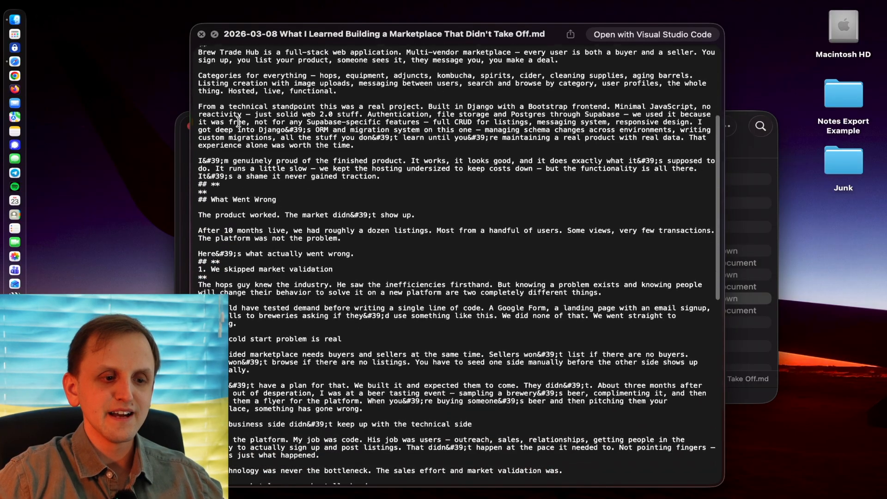
scroll(307, 270, down, 9)
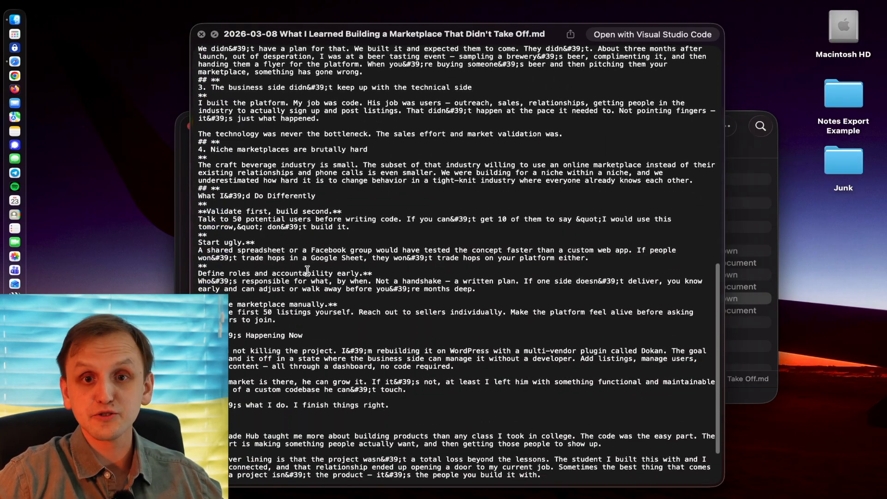
Switch to Obsidian by launching it through the system search.
key(super+space)
text(op)
key(BackSpace)
text(bsidian.app)
key(Return)
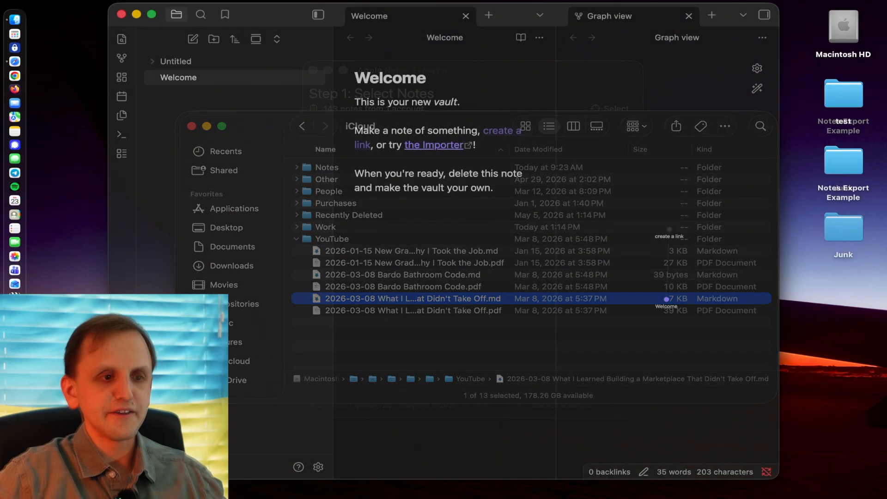
Open the test vault folder on the Desktop and copy the exported YouTube folder into it from the iCloud export folder.
click(880, 319)
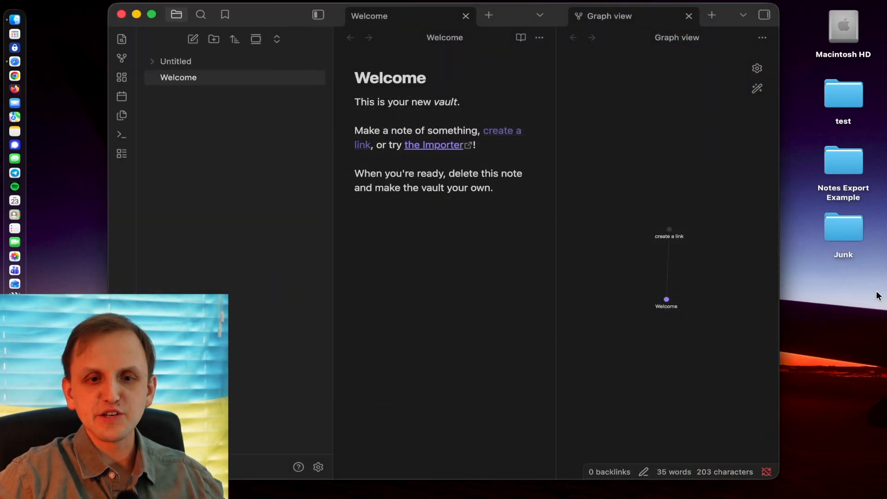
double_click(845, 100)
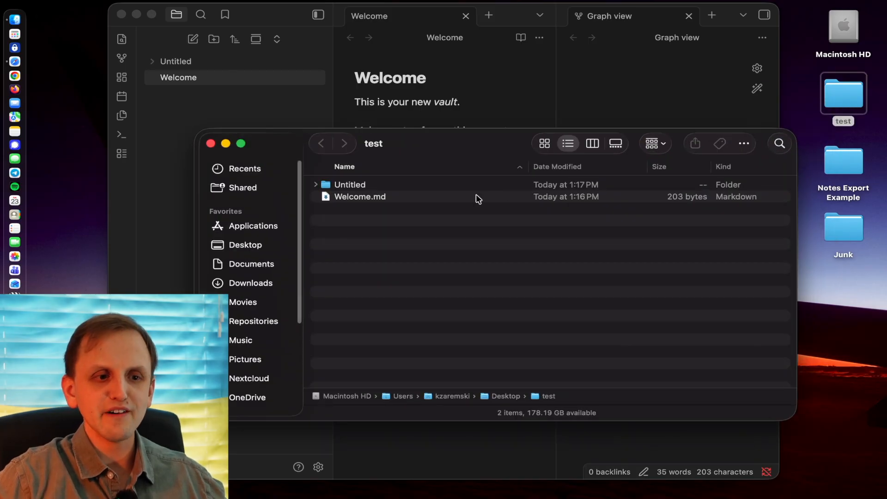
click(449, 185)
click(412, 226)
key(super+Tab)
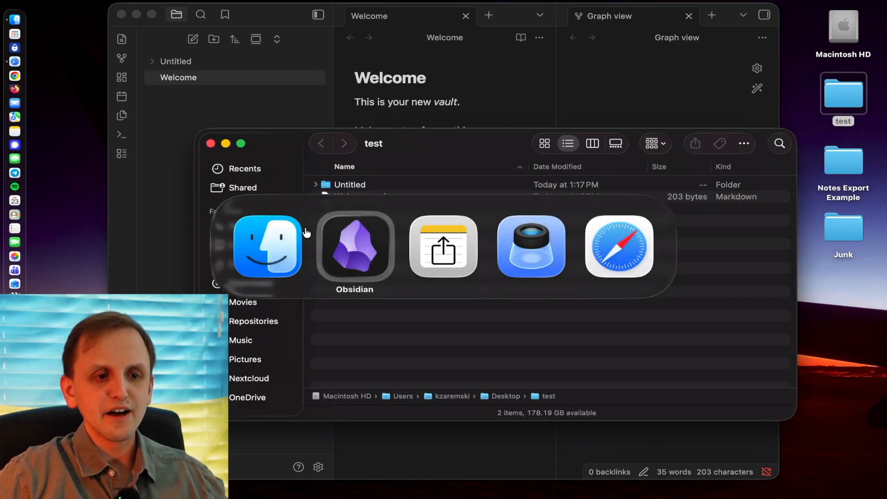
key(super+Tab)
click(385, 126)
drag(401, 126, 244, 68)
drag(171, 181, 734, 300)
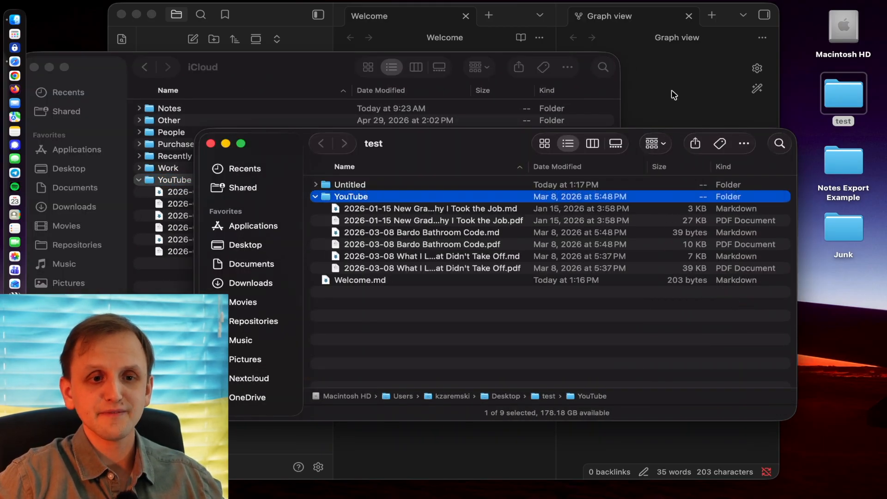
Return to Obsidian, expand the YouTube folder and open the 2026-01-15 New Grad Reality Markdown note.
click(675, 71)
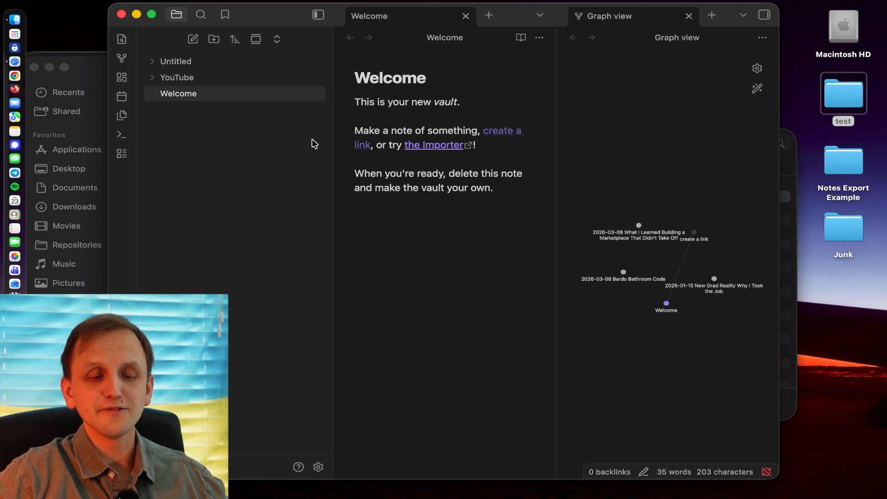
click(159, 78)
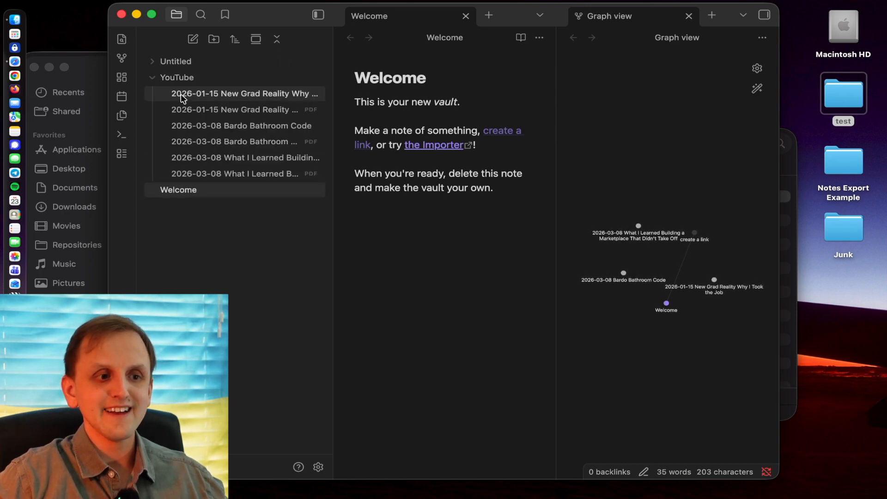
click(288, 95)
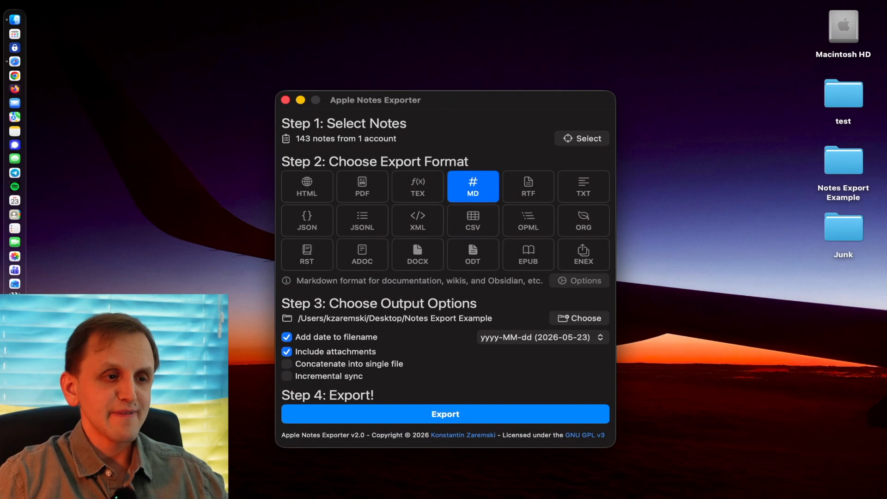
Show the About information of Apple Notes Exporter and place its window beside the main exporter window.
click(60, 6)
click(64, 14)
drag(487, 98, 196, 155)
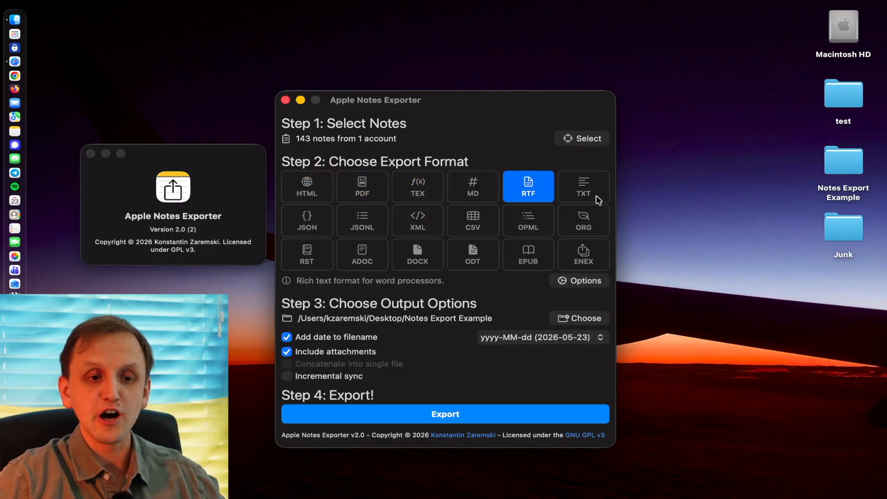
Try the TXT and OPML export formats and toggle the Incremental sync option.
click(598, 198)
click(533, 228)
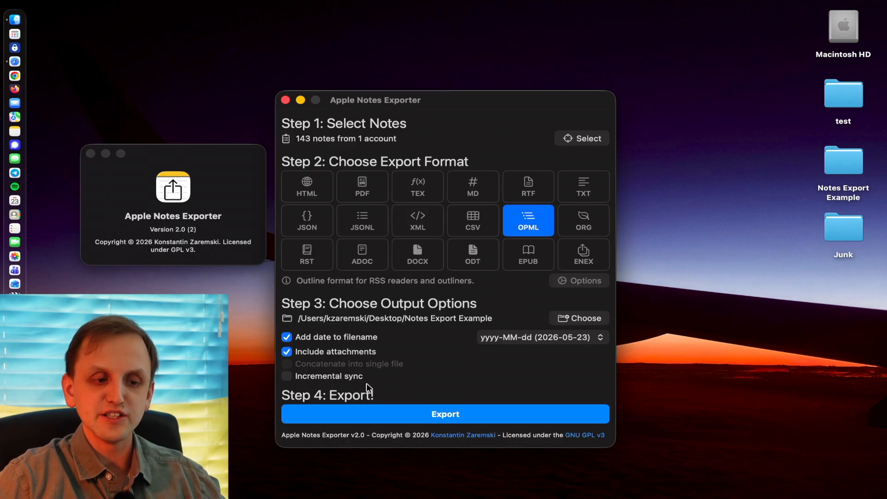
click(344, 377)
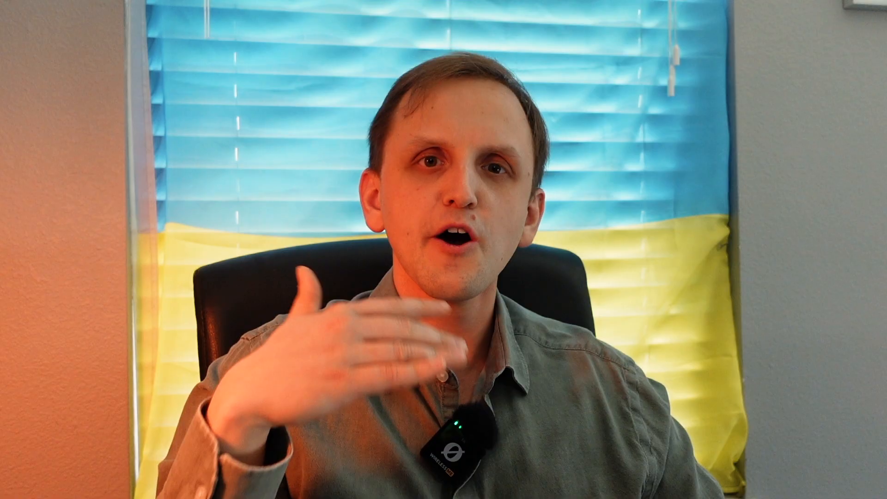